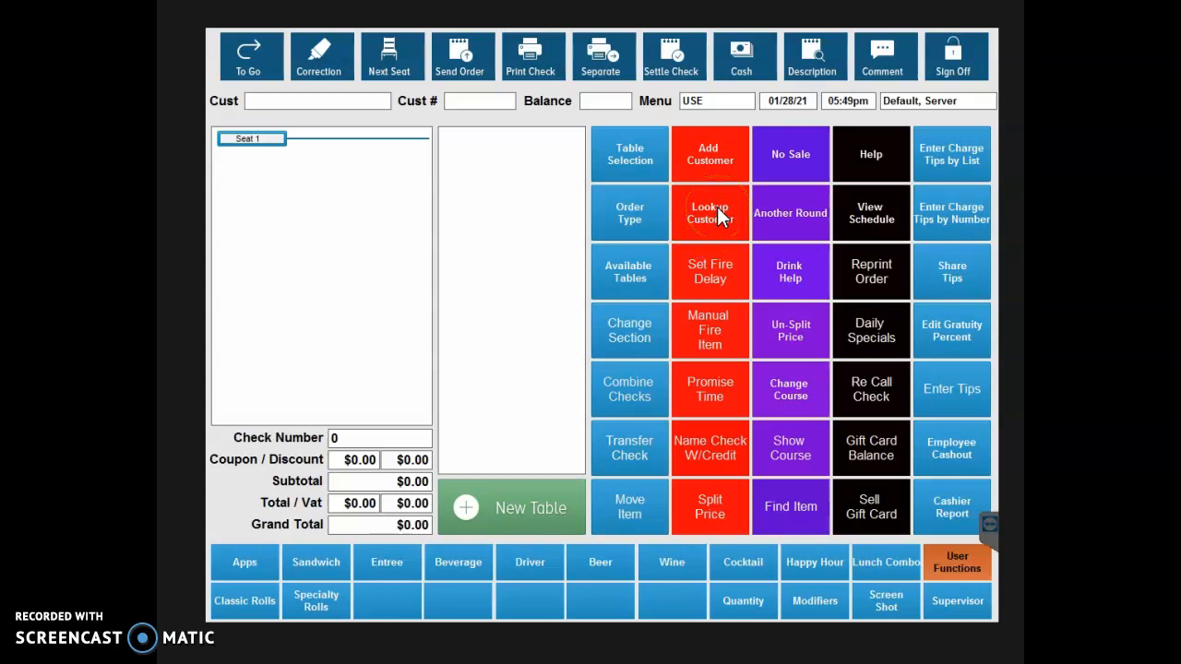
# Look up the existing customer by phone number and open a check for them at table 20.
pyautogui.click(711, 221)
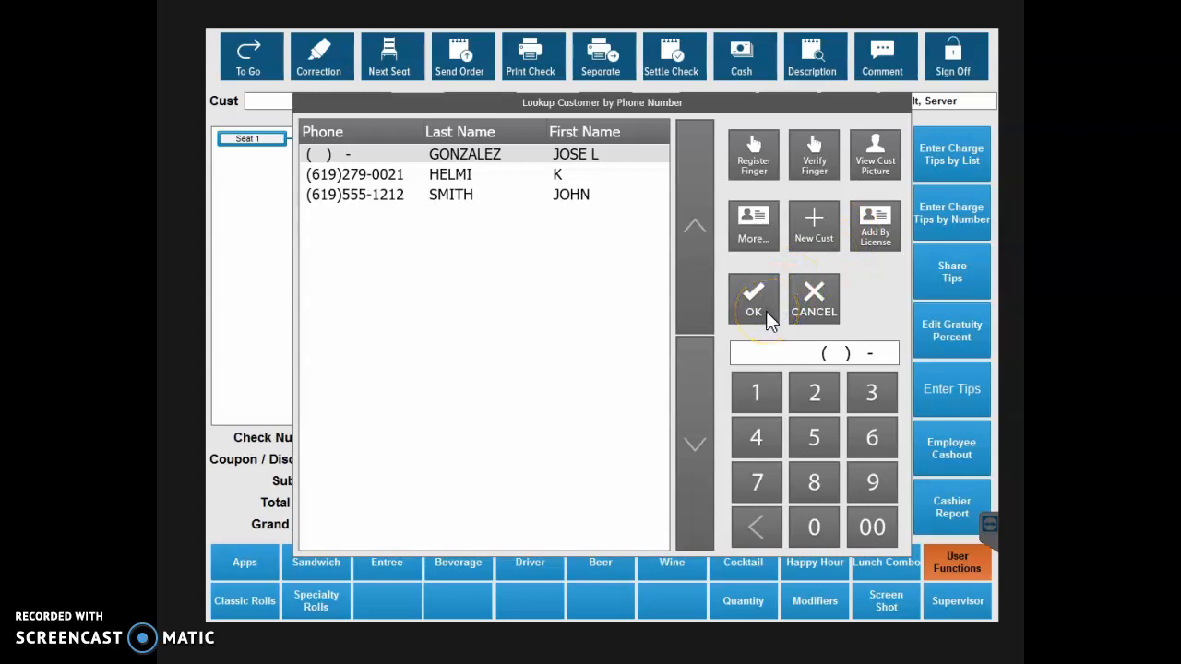
pyautogui.write('61')
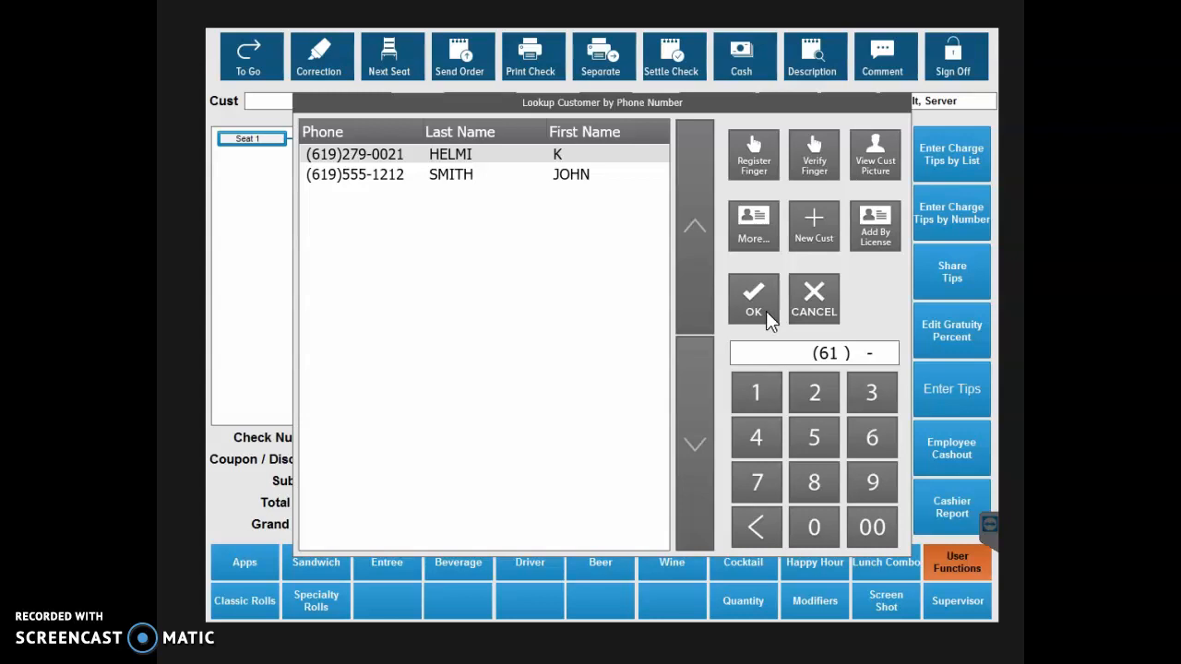
pyautogui.write('9)555')
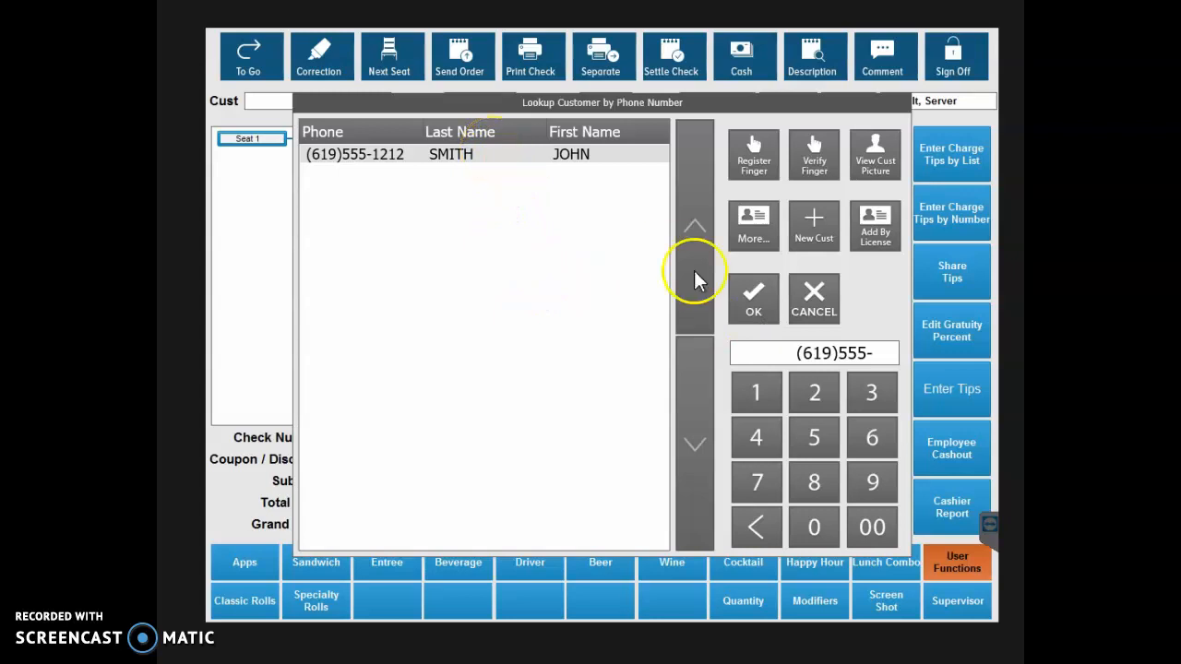
pyautogui.click(755, 297)
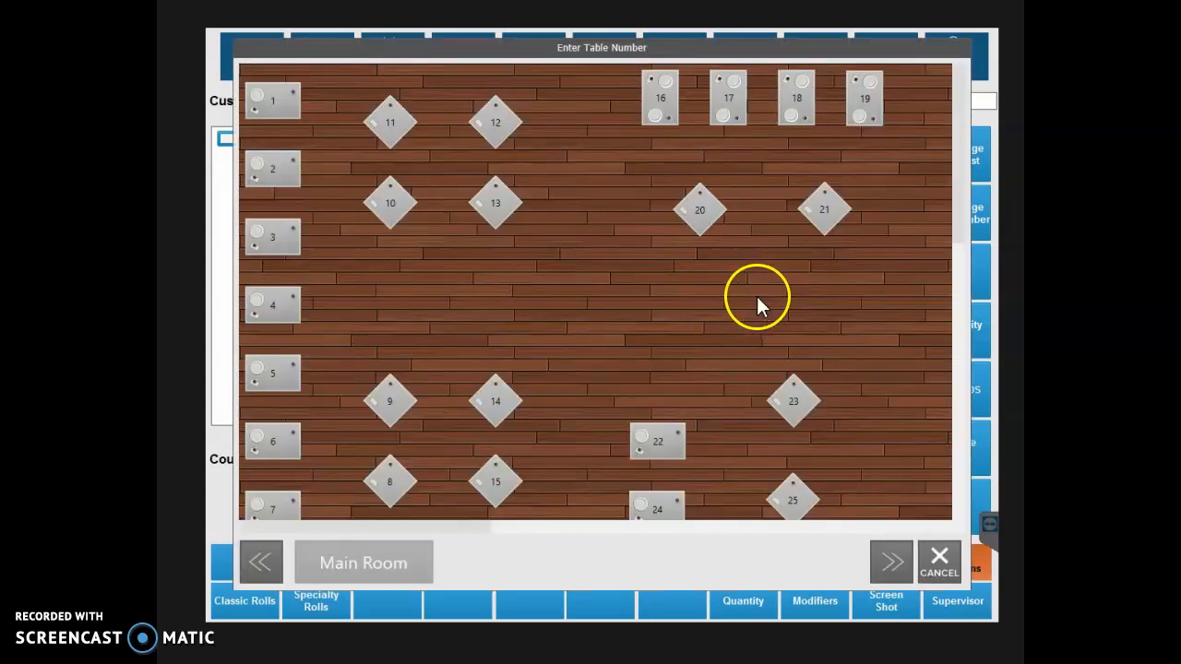
pyautogui.click(699, 213)
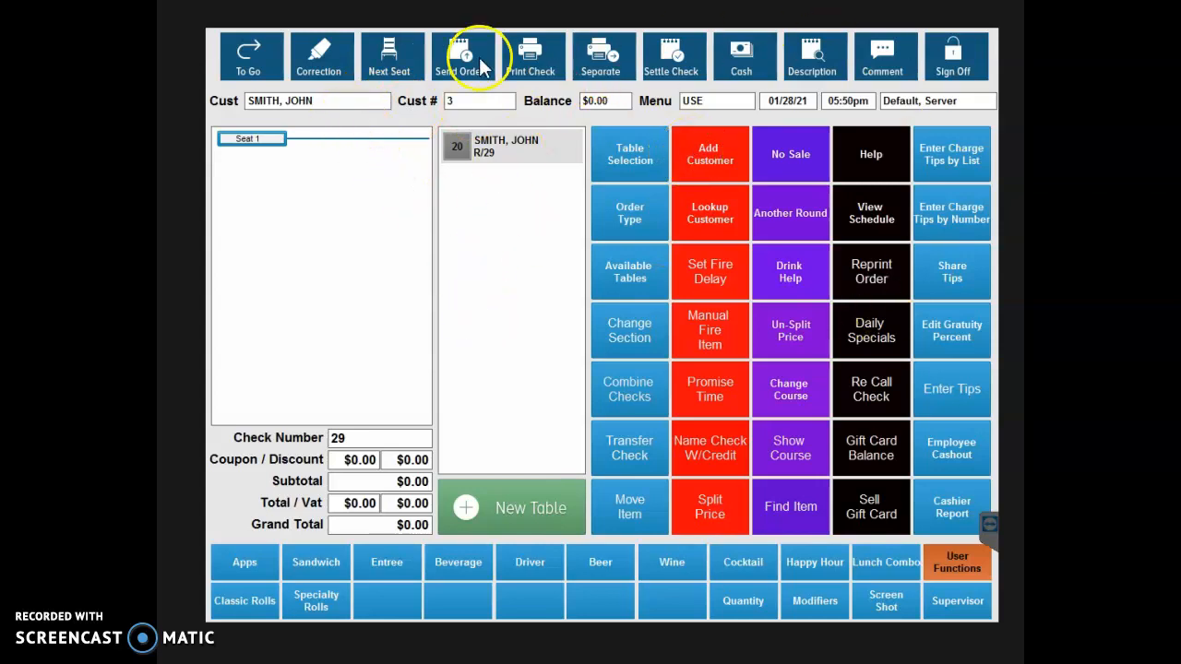
# Start a new customer record from the customer lookup and enter the customer's last and first names.
pyautogui.click(707, 218)
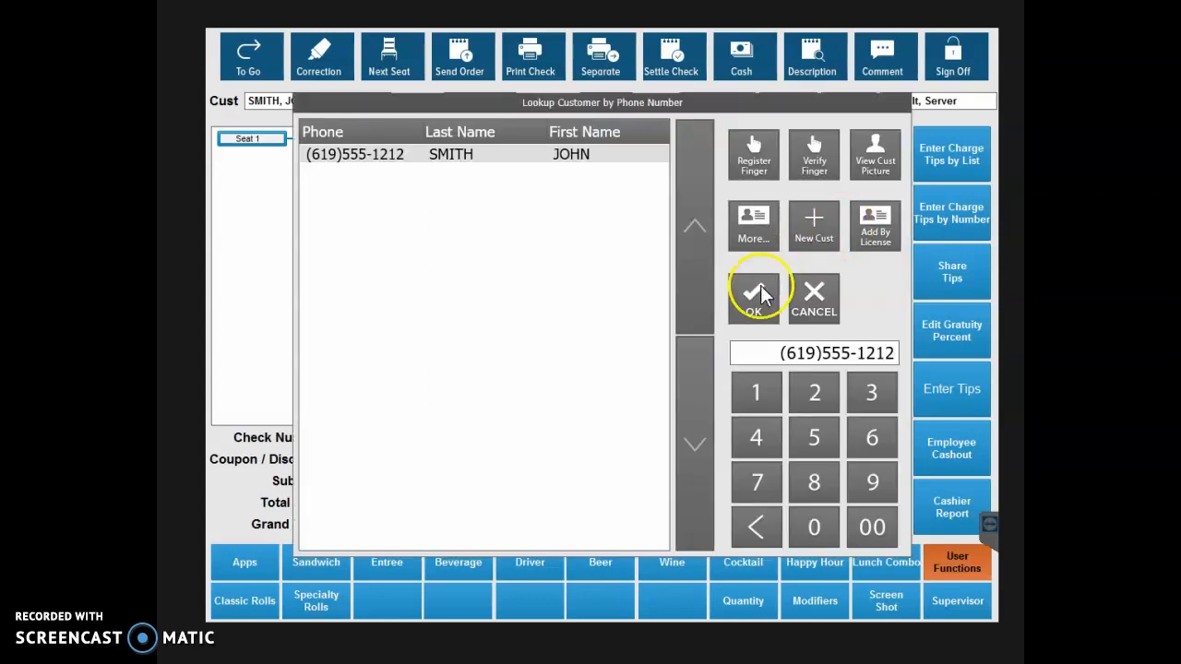
pyautogui.click(810, 219)
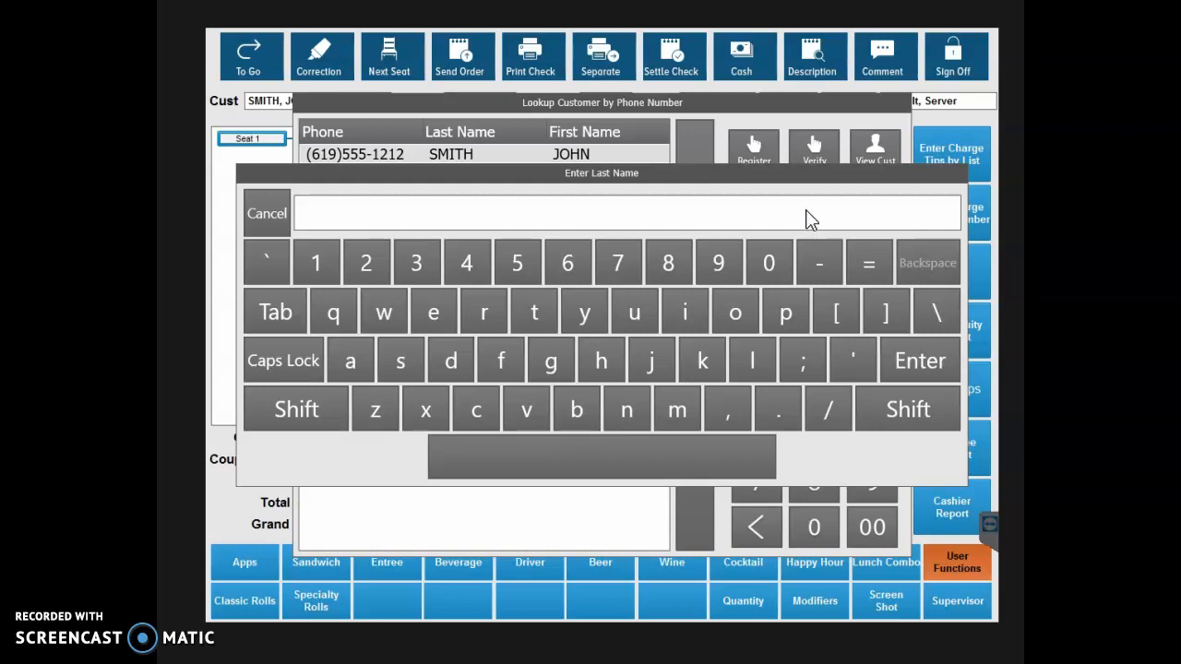
pyautogui.write('smi')
pyautogui.press('BackSpace')
pyautogui.press('BackSpace')
pyautogui.press('BackSpace')
pyautogui.press('Return')
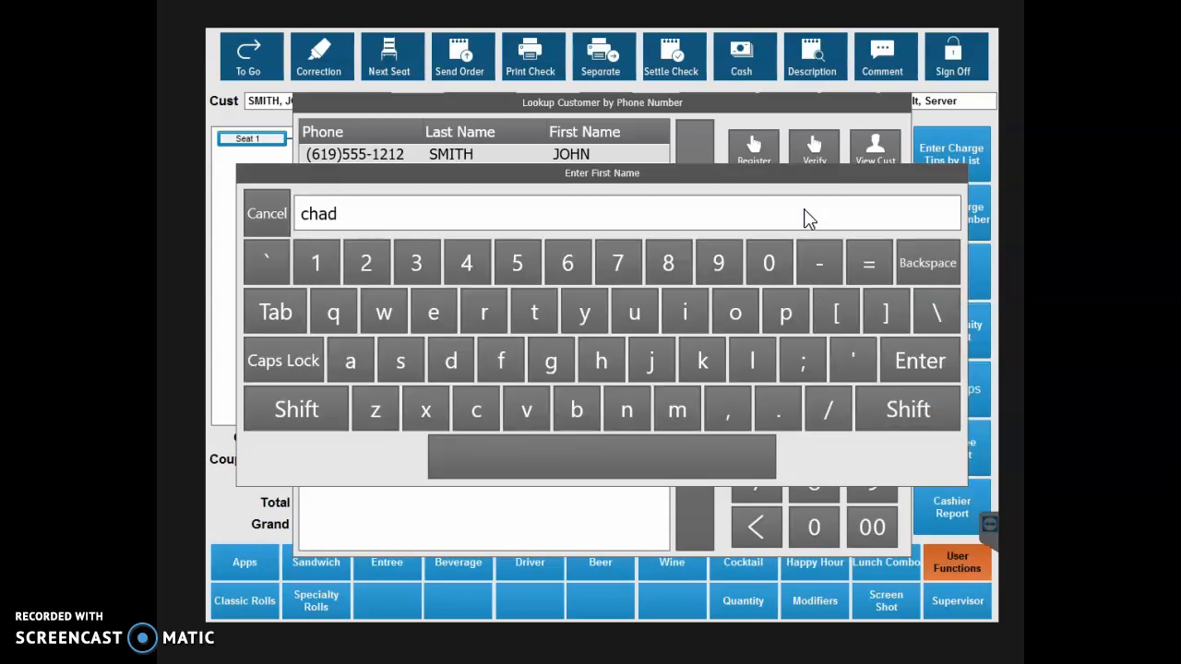
pyautogui.press('Return')
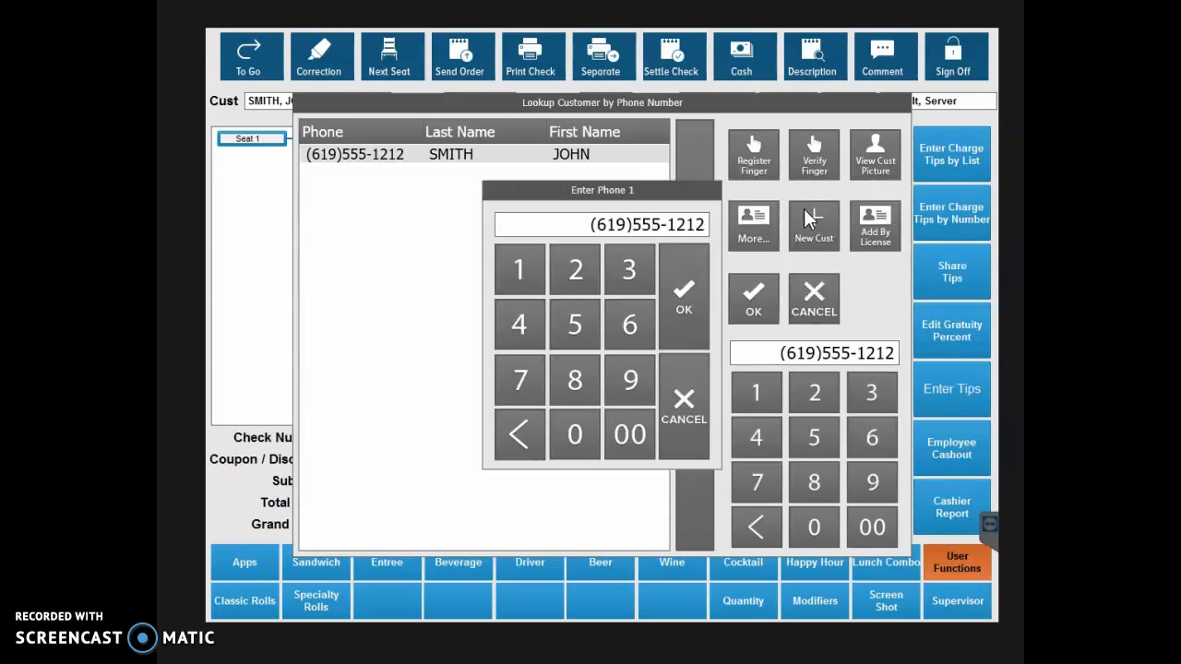
# Replace the prefilled number with the new customer's phone number and assign the 01 - Frequent Diner plan.
pyautogui.press('BackSpace')
pyautogui.press('BackSpace')
pyautogui.press('BackSpace')
pyautogui.press('BackSpace')
pyautogui.press('BackSpace')
pyautogui.press('BackSpace')
pyautogui.press('BackSpace')
pyautogui.press('BackSpace')
pyautogui.press('BackSpace')
pyautogui.press('BackSpace')
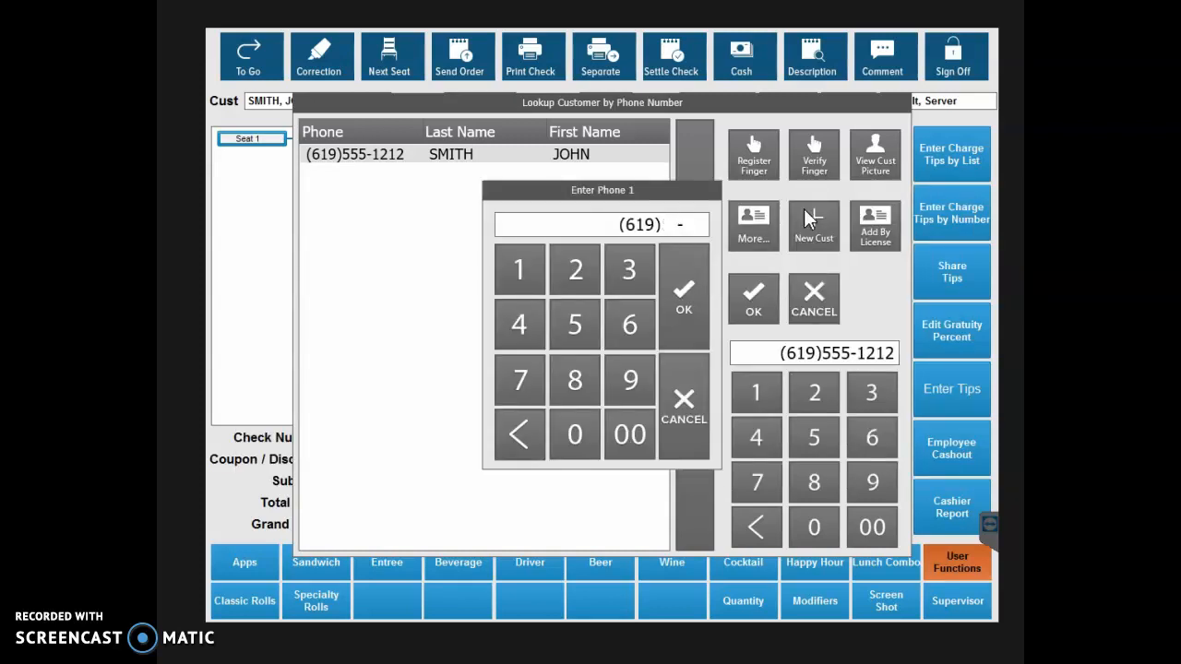
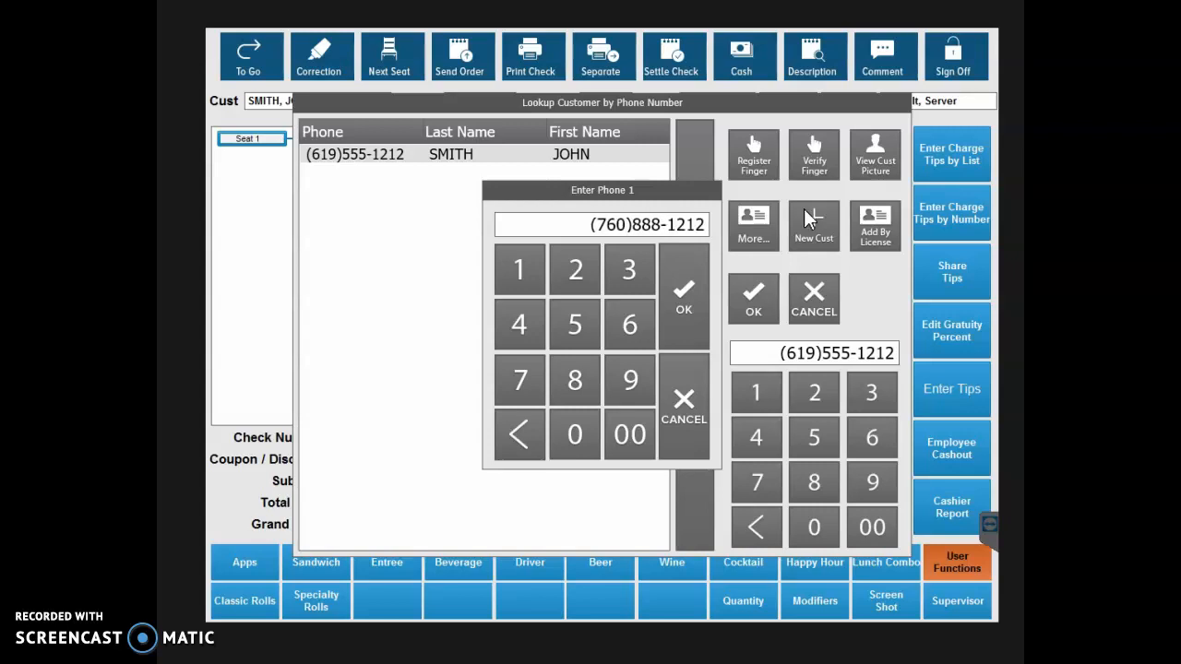
pyautogui.click(680, 282)
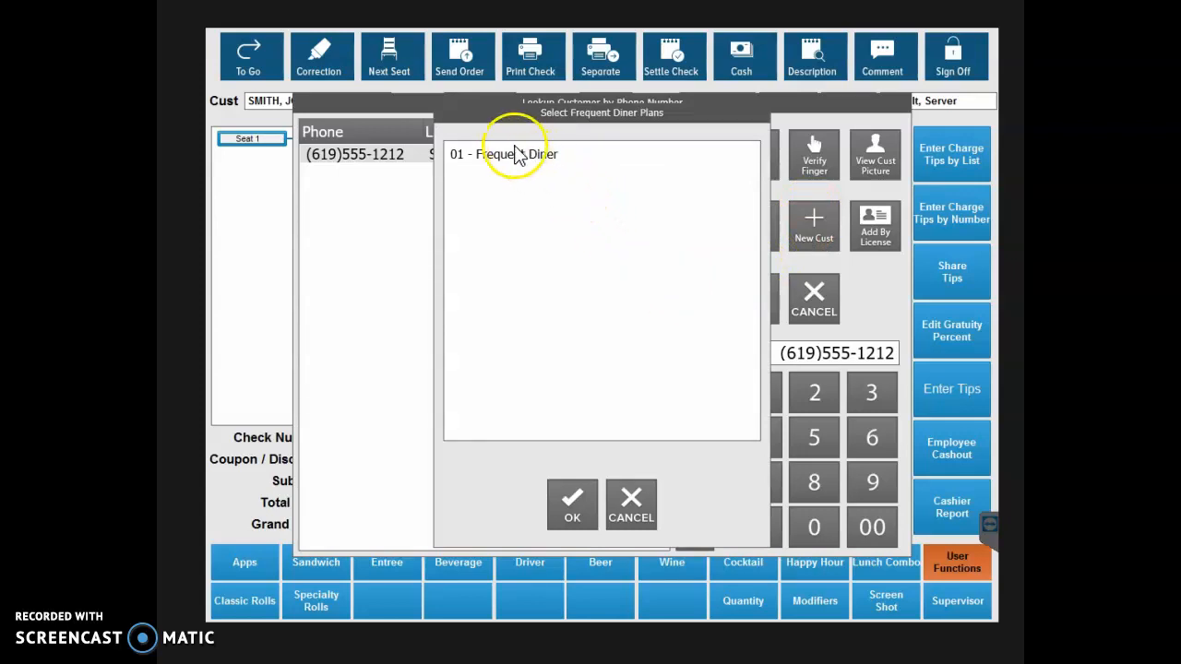
pyautogui.click(476, 162)
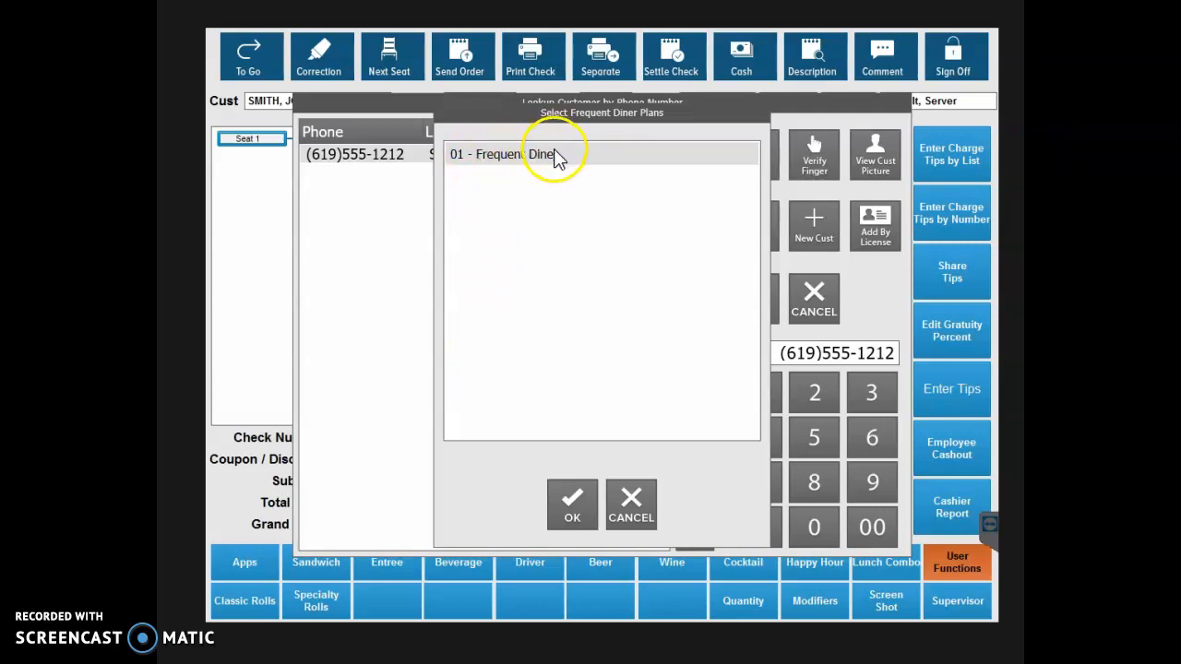
pyautogui.click(571, 510)
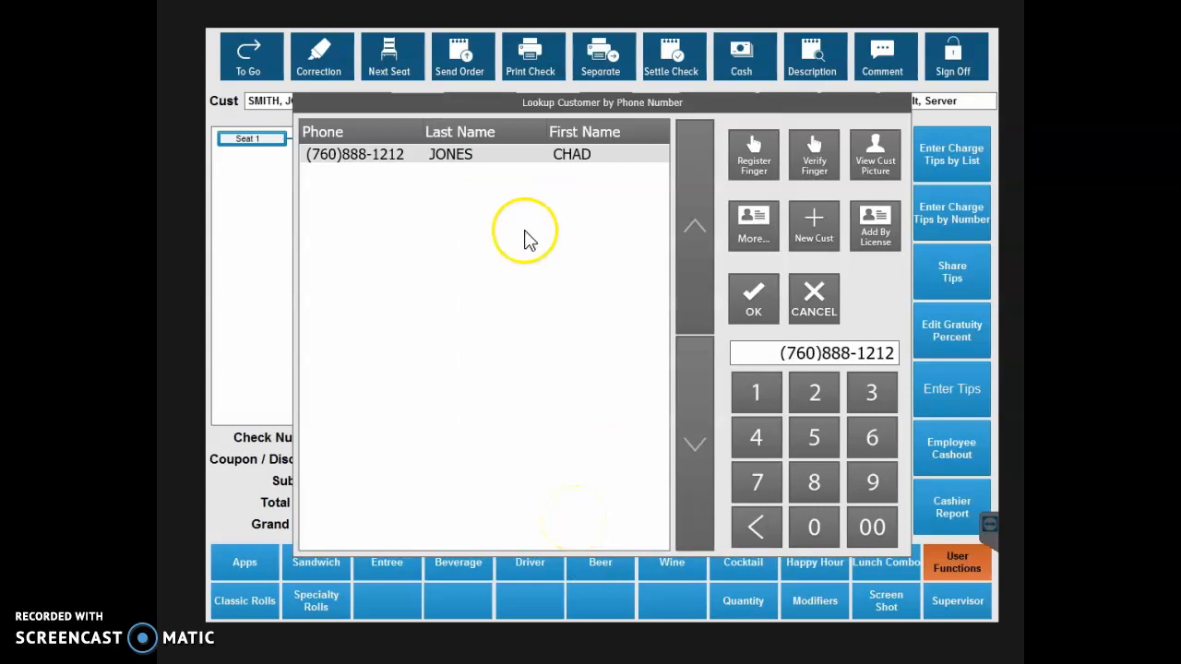
# Review the new customer's full information record and try to apply that customer to the open check.
pyautogui.click(758, 231)
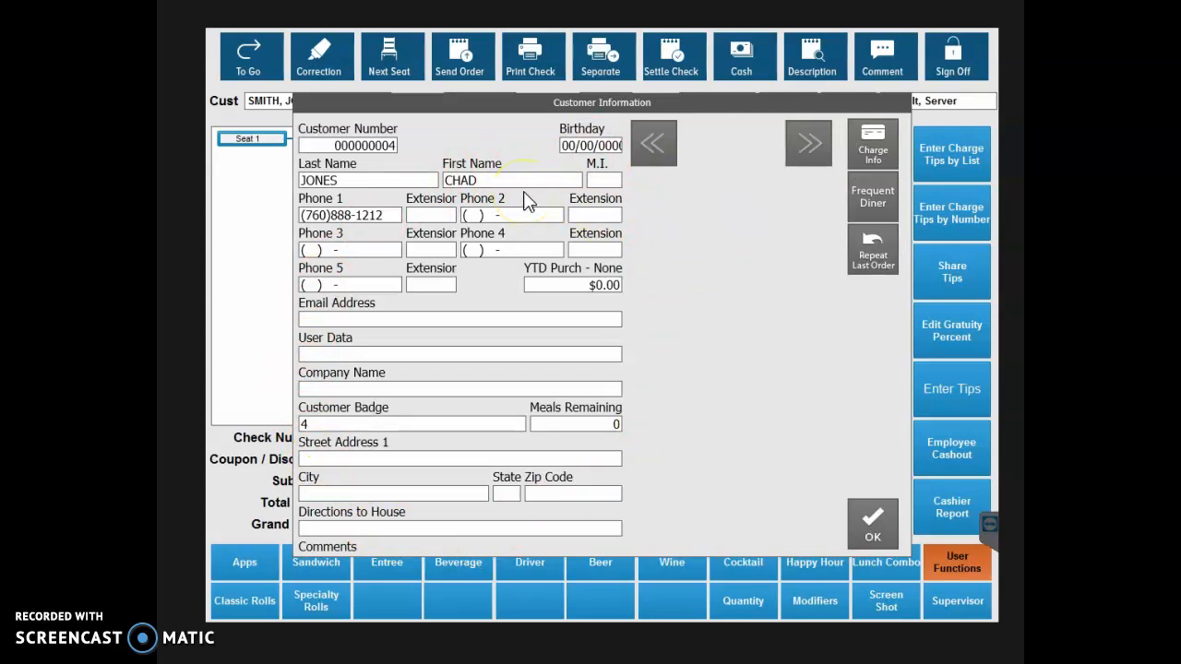
pyautogui.click(883, 521)
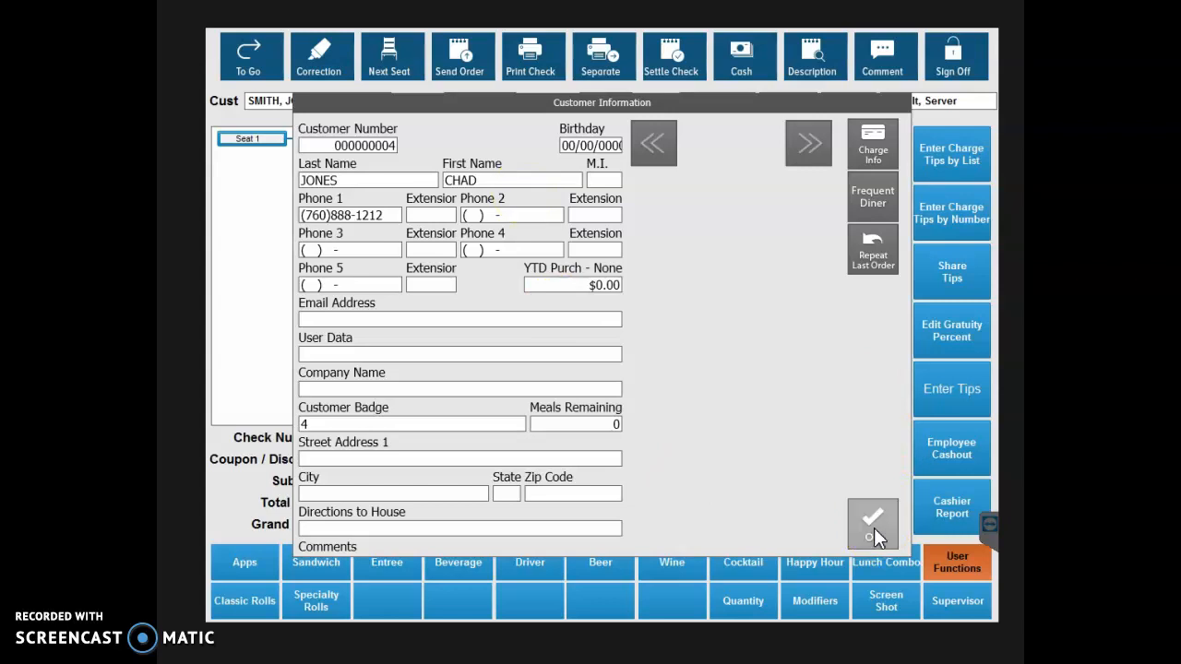
pyautogui.click(874, 528)
pyautogui.click(752, 304)
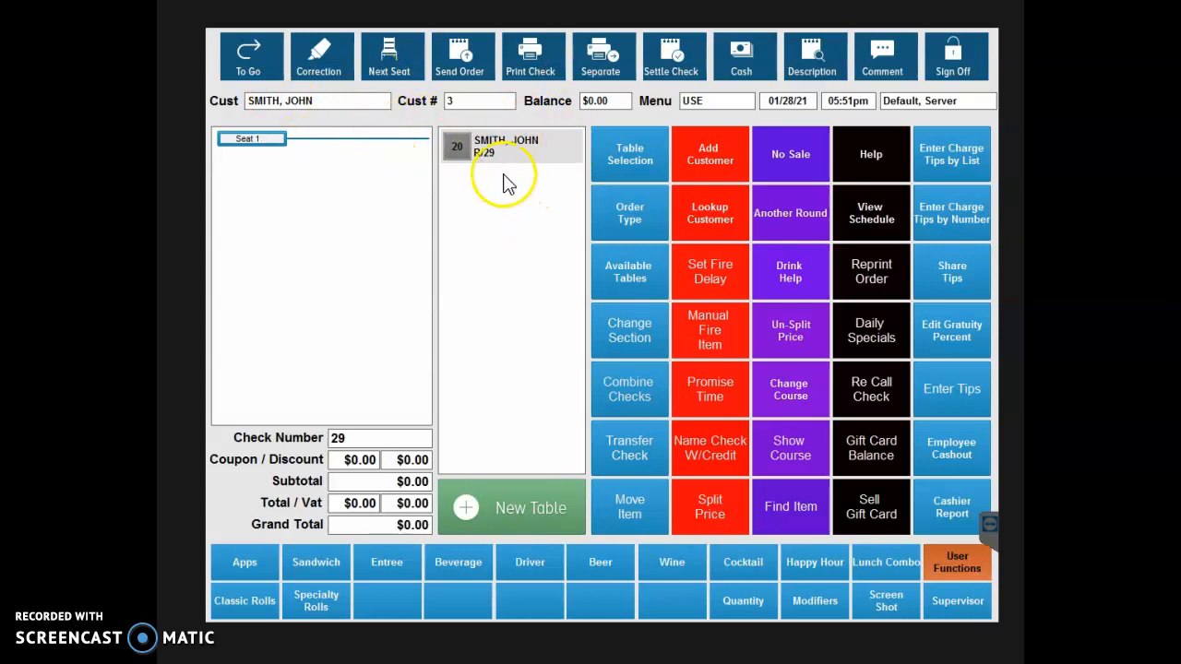
pyautogui.click(709, 217)
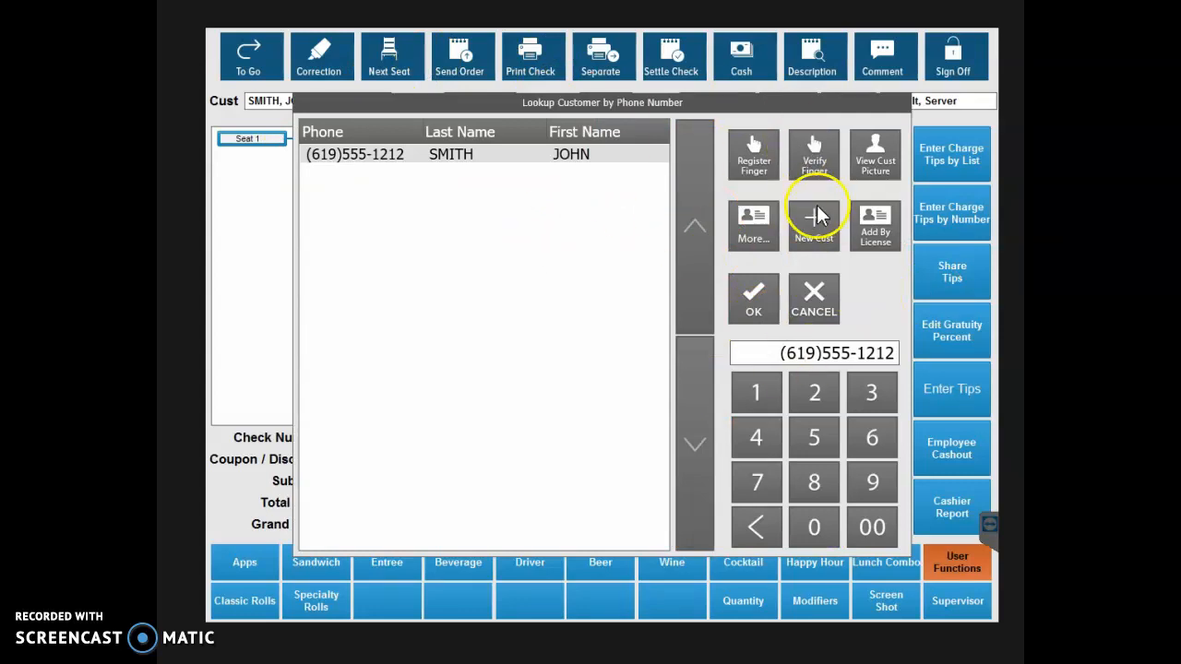
pyautogui.click(817, 295)
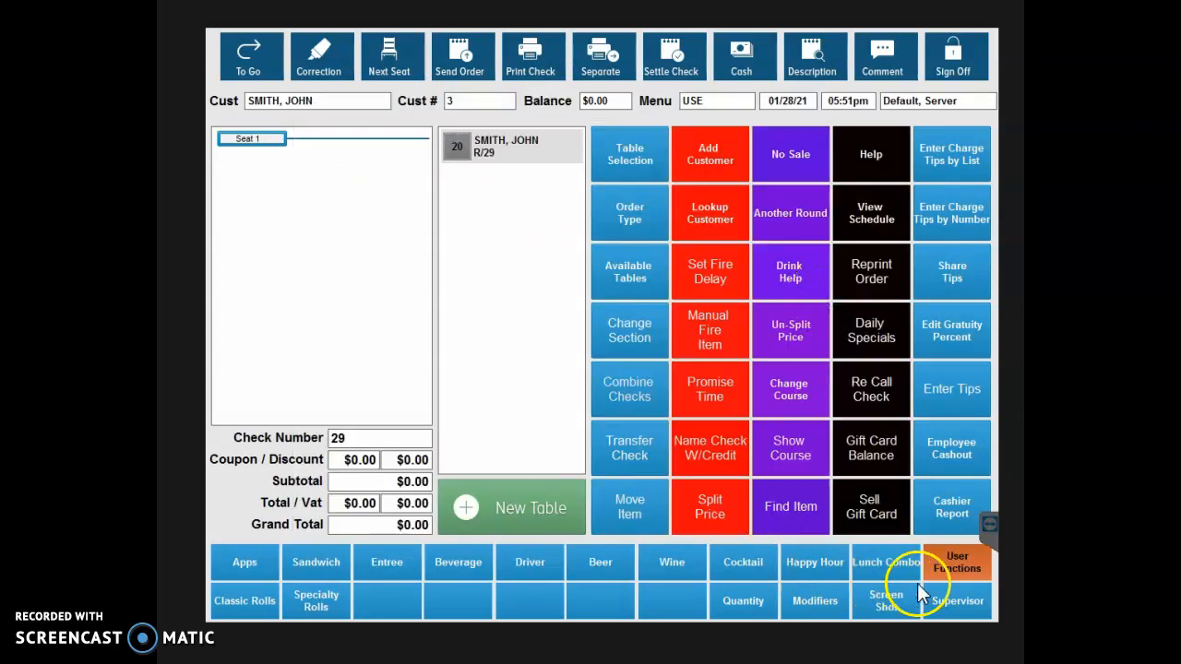
# Cancel the table 20 sale, authorizing it with the supervisor password and giving "r" as the reason.
pyautogui.click(950, 602)
pyautogui.click(575, 323)
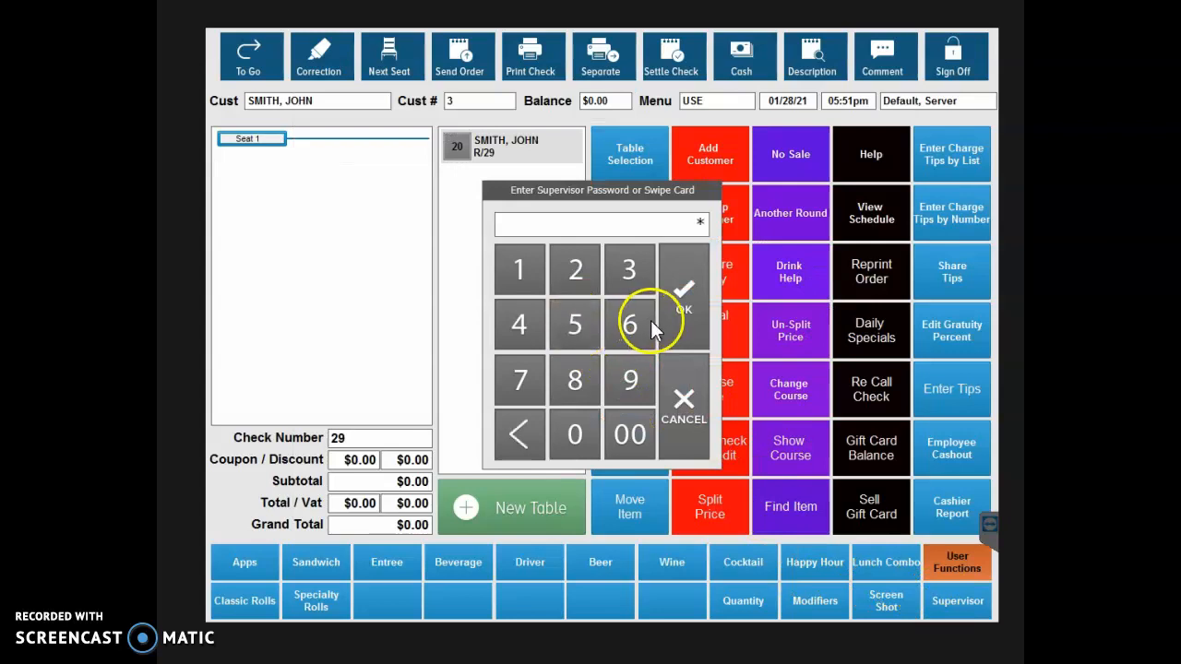
pyautogui.click(699, 297)
pyautogui.click(625, 212)
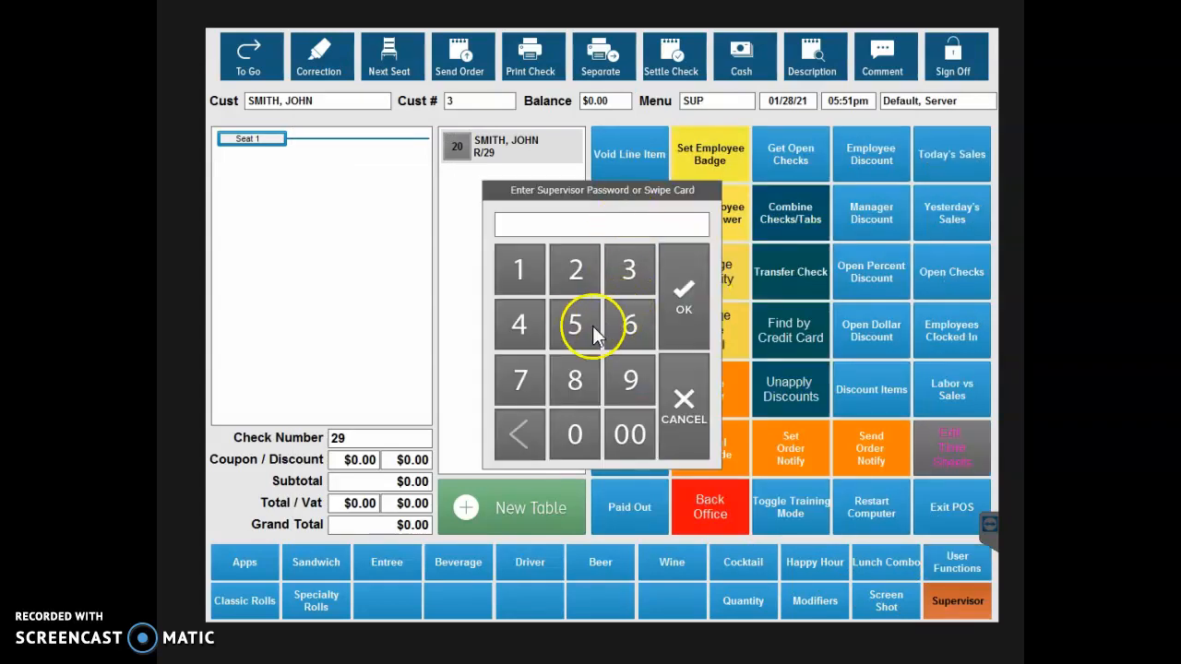
pyautogui.click(677, 306)
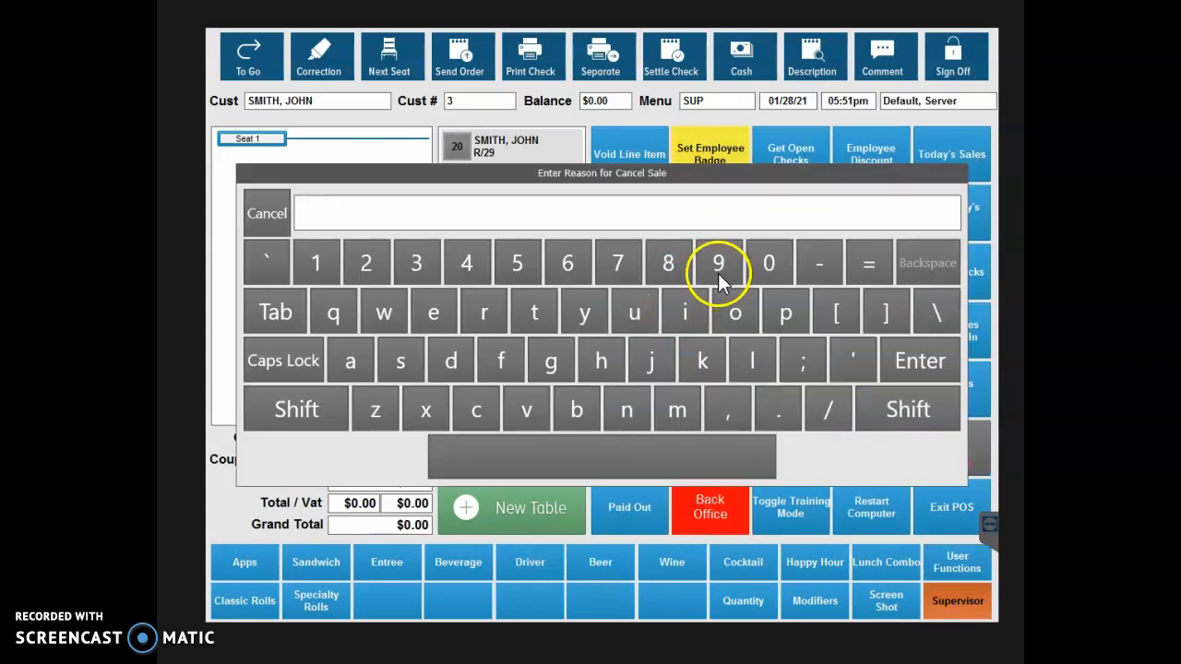
pyautogui.click(499, 312)
pyautogui.click(886, 356)
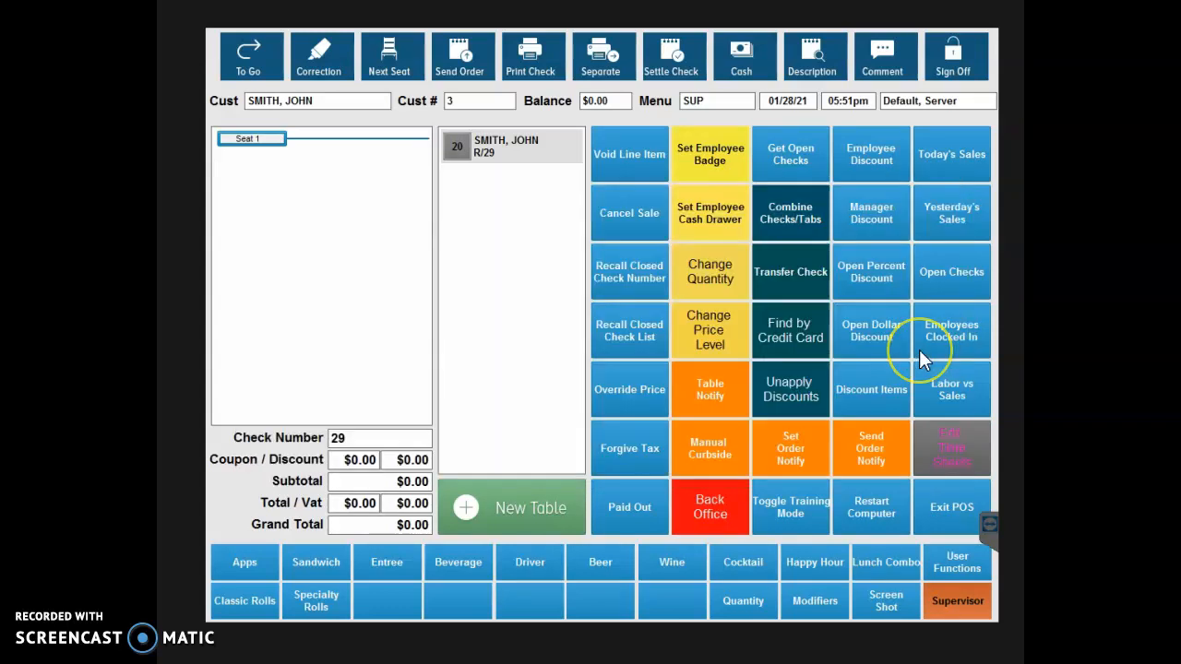
# Choose the newly added customer from the customer lookup list and open a check for them at table 10.
pyautogui.click(956, 561)
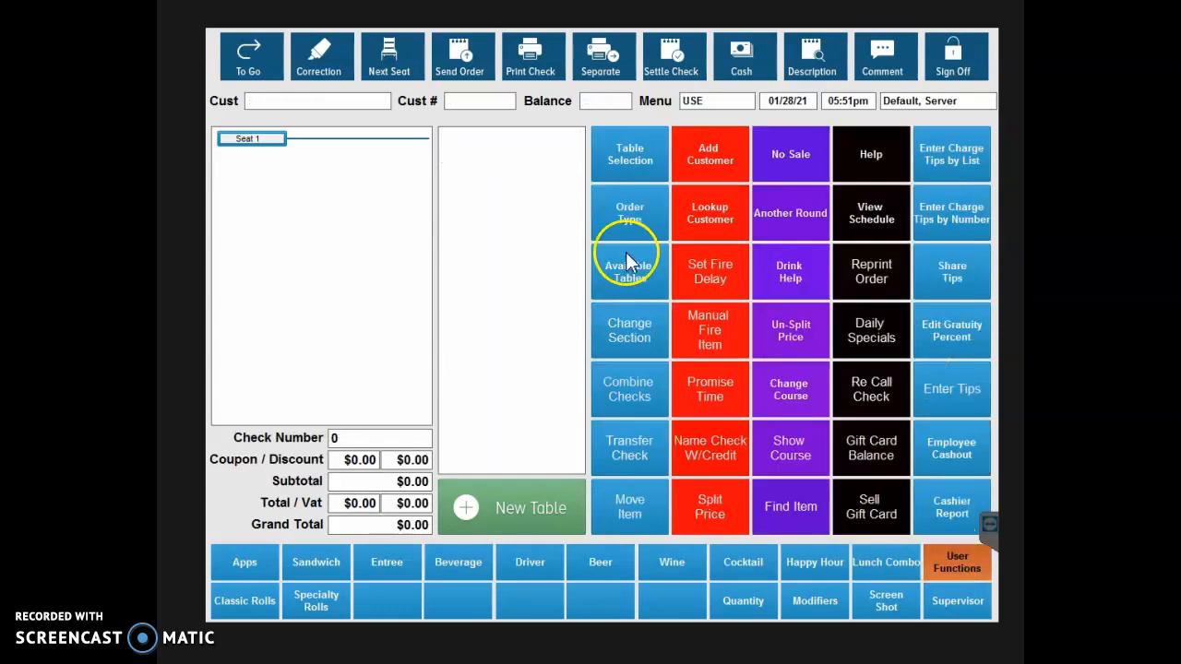
pyautogui.click(710, 197)
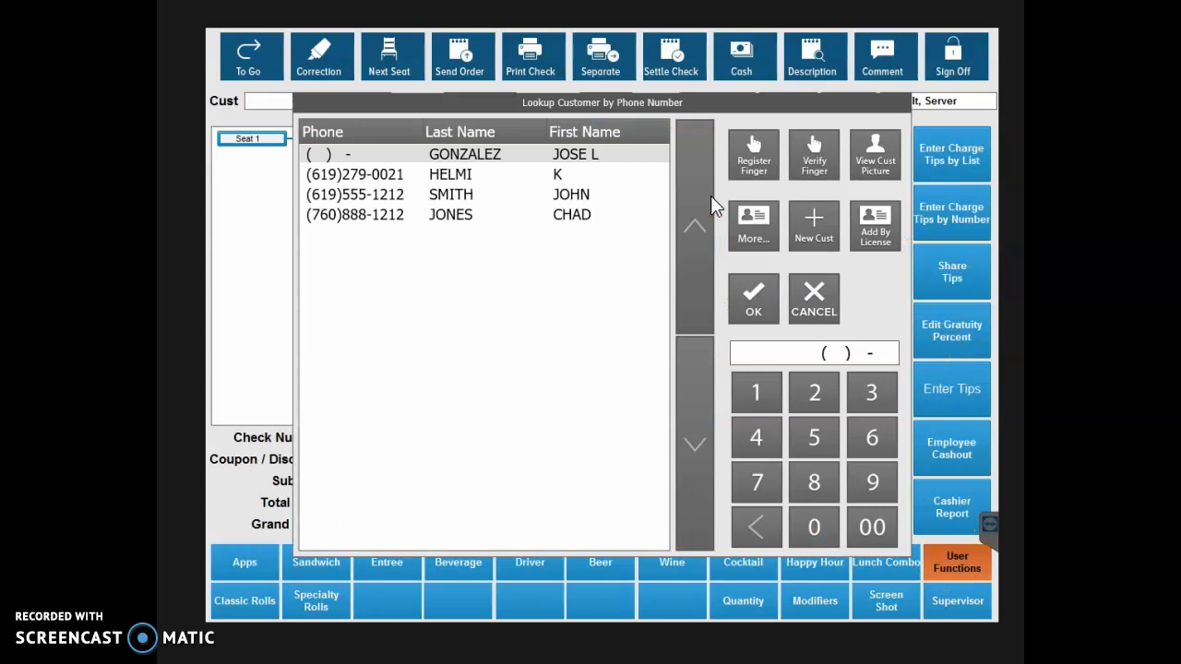
pyautogui.click(456, 216)
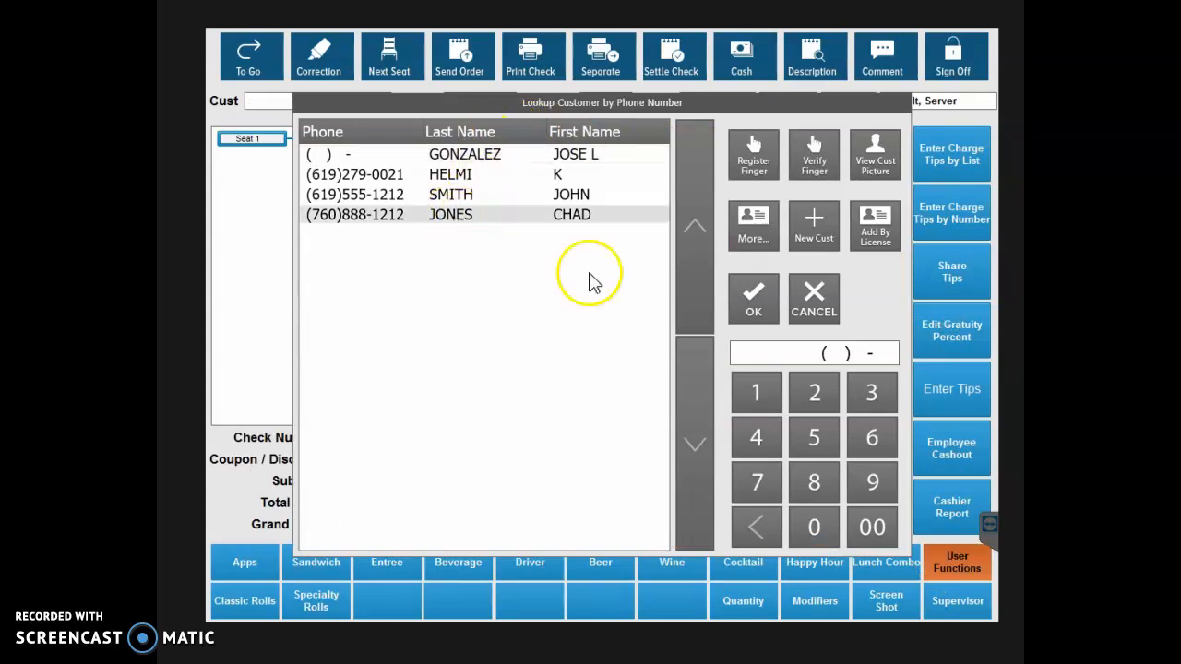
pyautogui.click(752, 293)
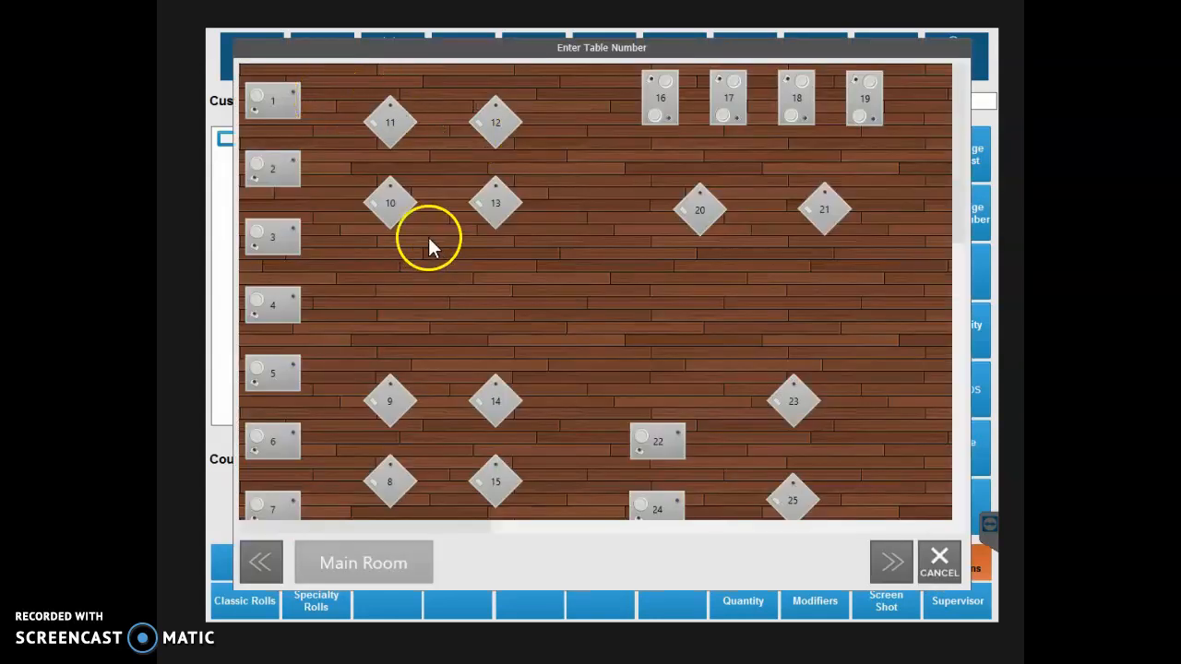
pyautogui.click(394, 205)
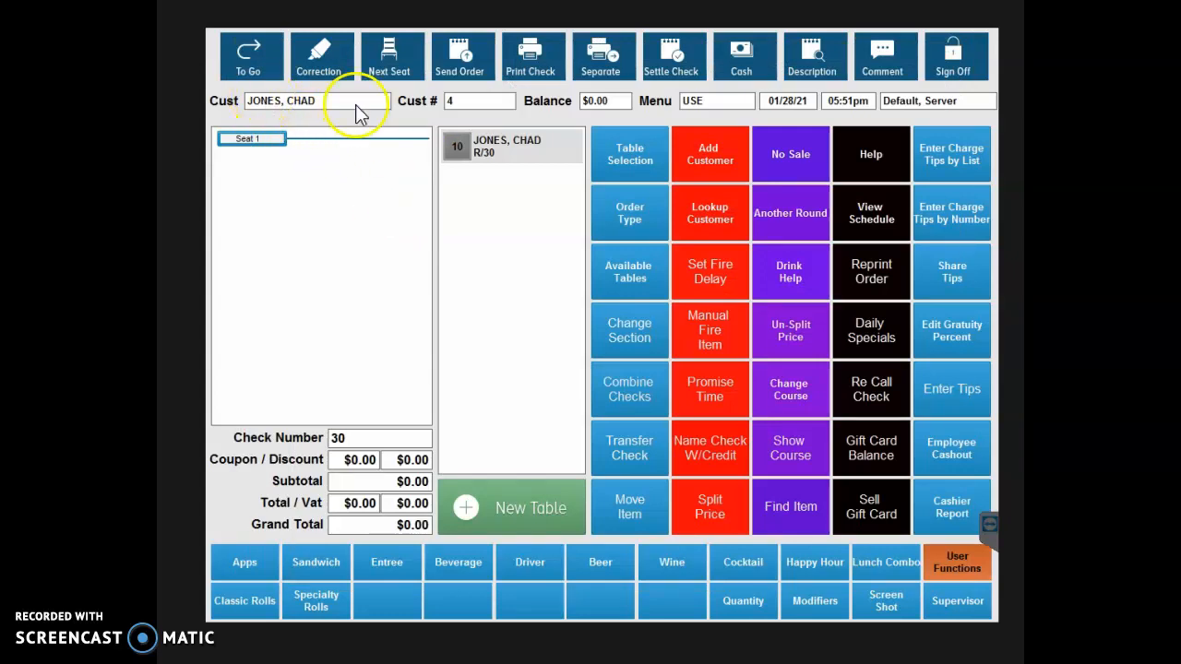
# Add Escargot, French Onion Soup and Fried Cauliflower from the appetizers to seat 1.
pyautogui.click(235, 564)
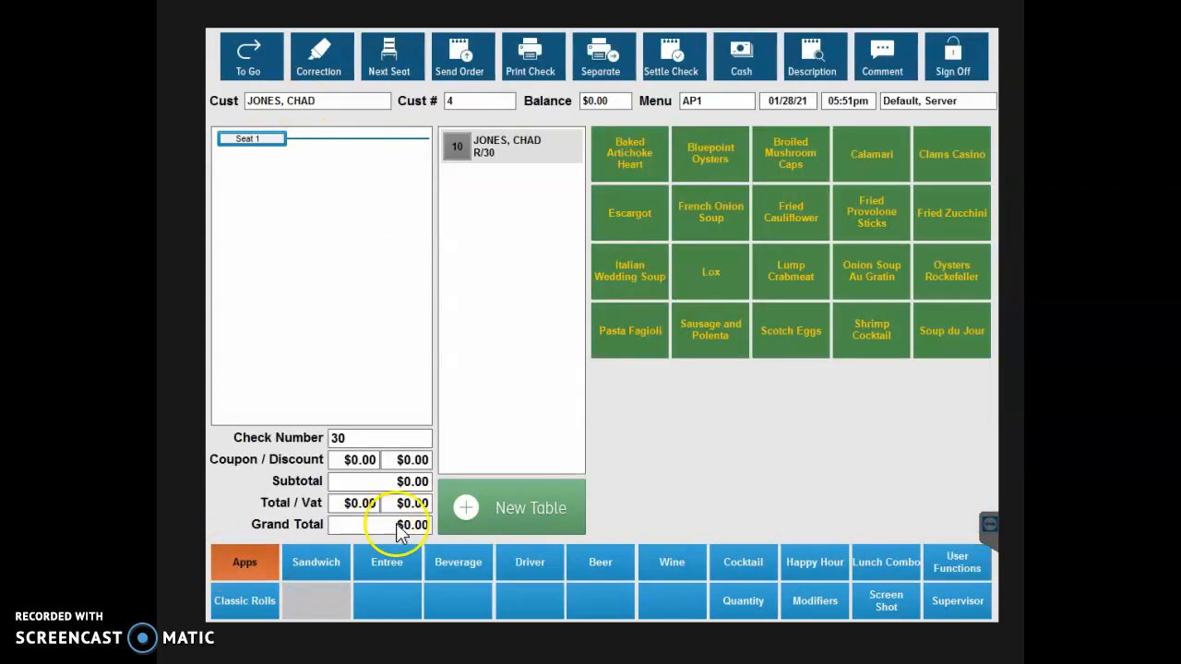
pyautogui.click(616, 215)
pyautogui.click(743, 208)
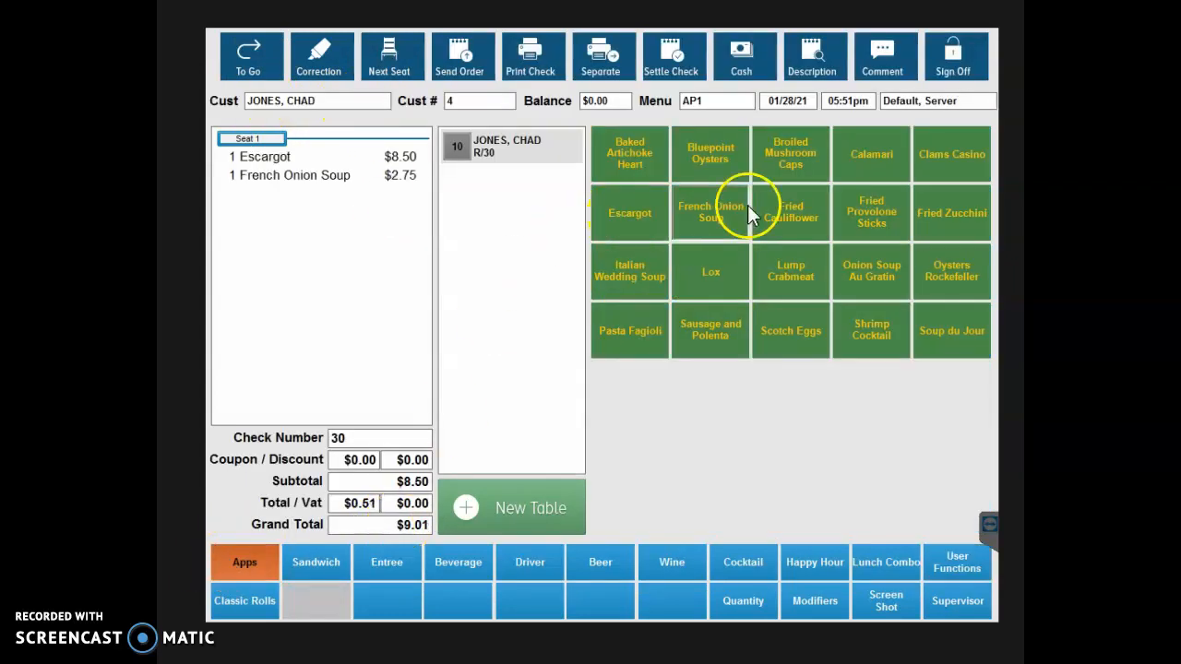
pyautogui.click(815, 197)
pyautogui.click(391, 559)
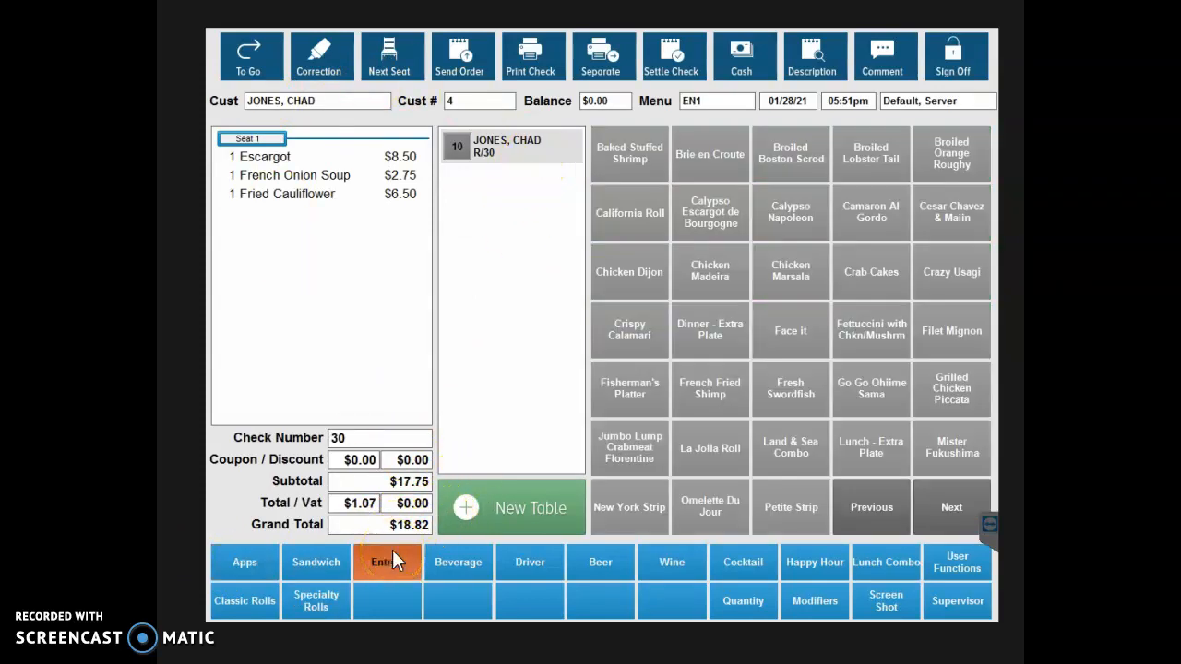
# Open the supervisor functions by entering the supervisor password.
pyautogui.click(948, 565)
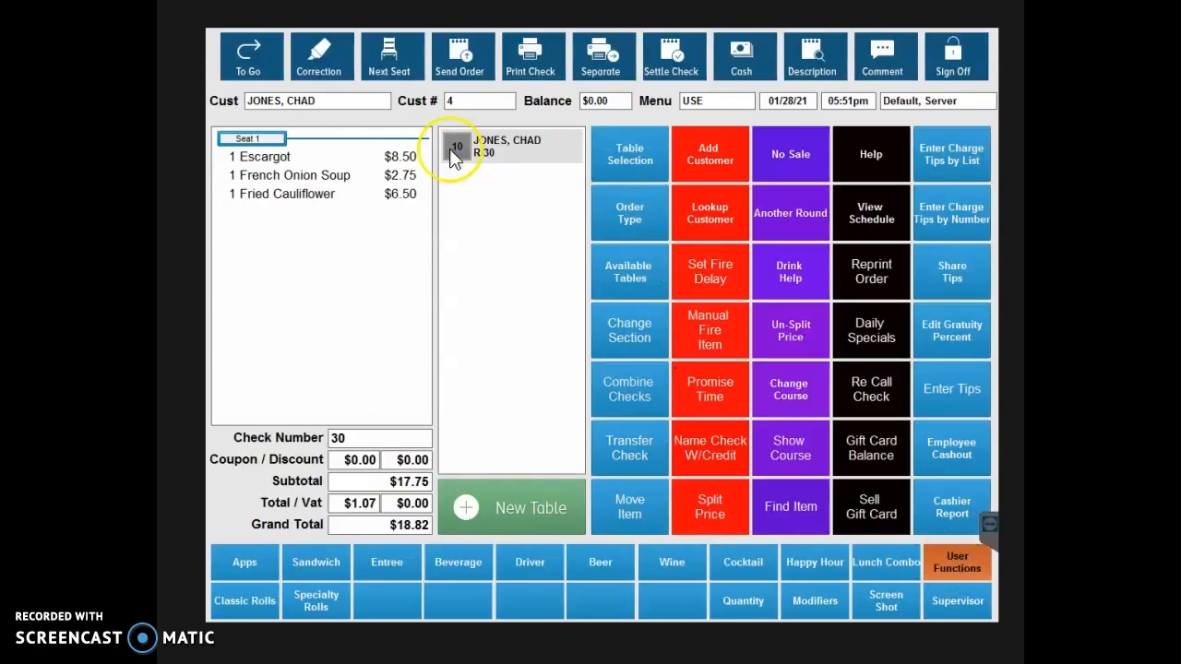
pyautogui.click(960, 608)
pyautogui.click(568, 314)
pyautogui.click(682, 297)
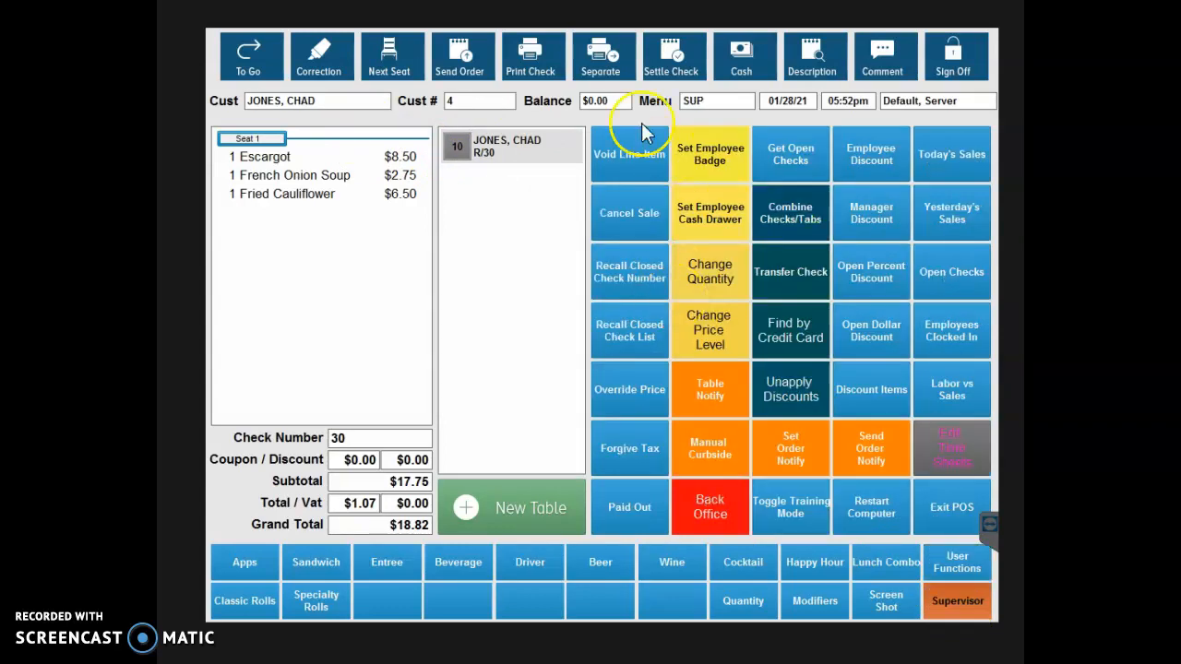
# Look up customers from the user functions and clear the phone number filter to list every customer.
pyautogui.click(942, 557)
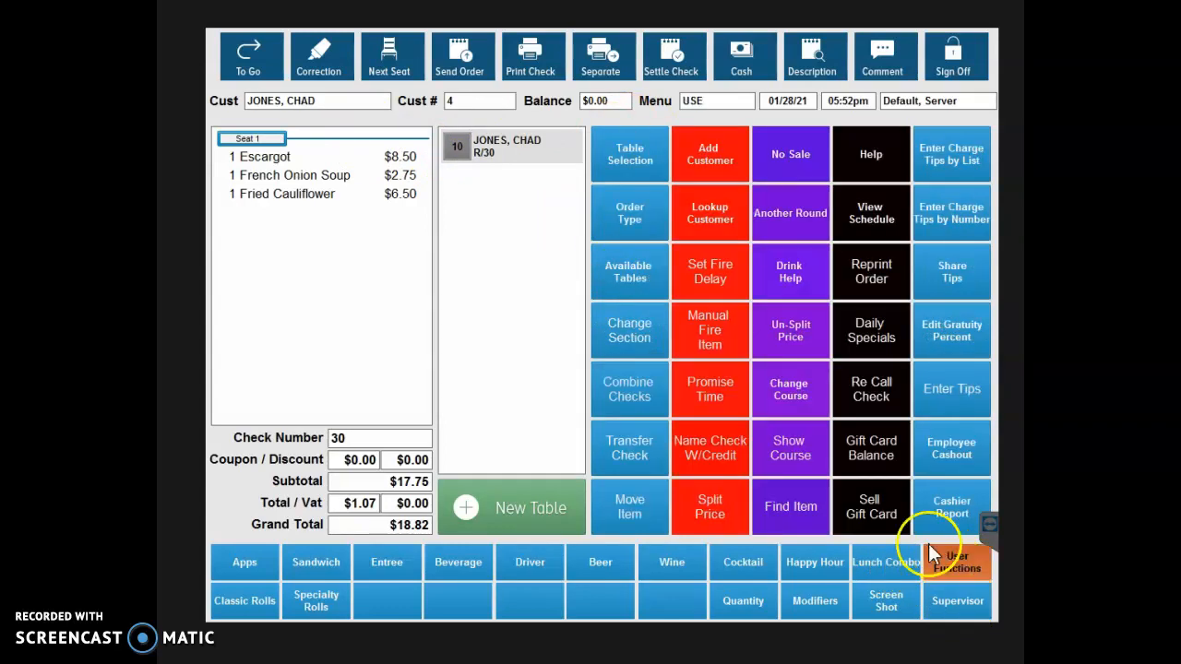
pyautogui.click(710, 208)
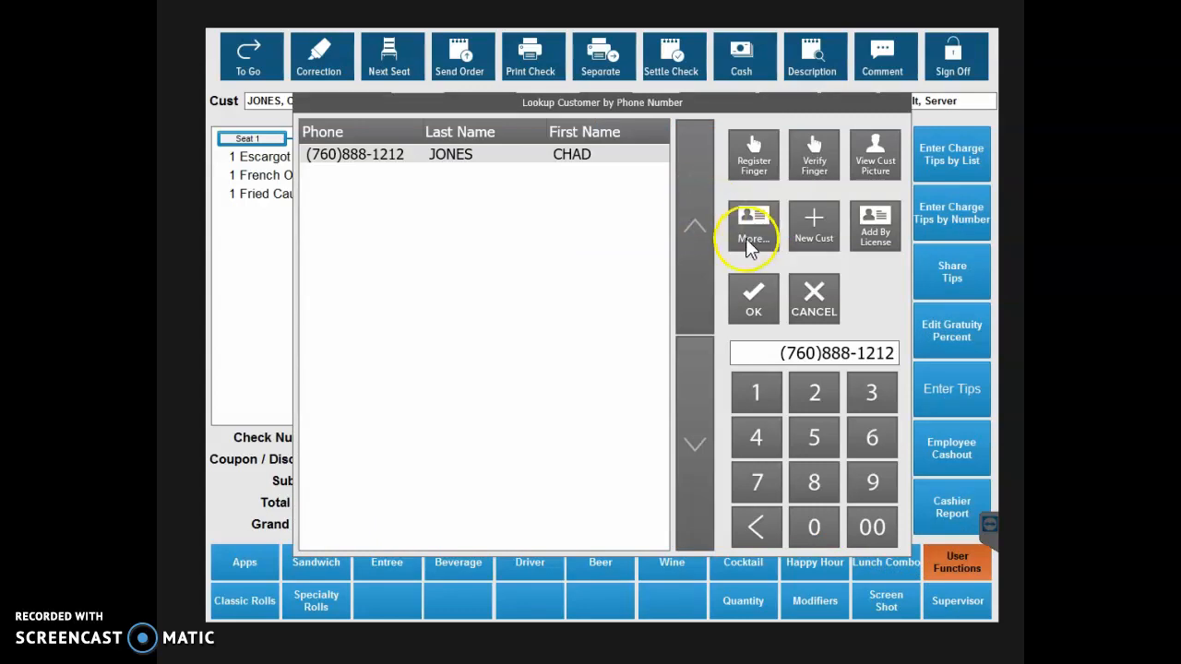
pyautogui.click(810, 293)
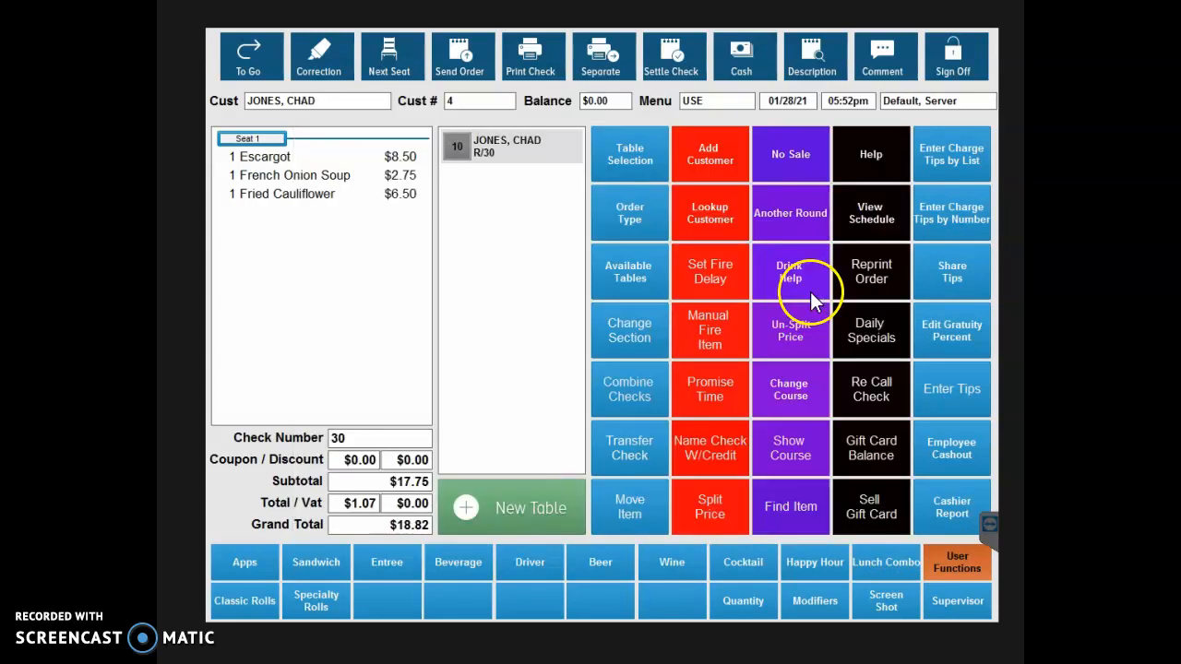
pyautogui.click(709, 205)
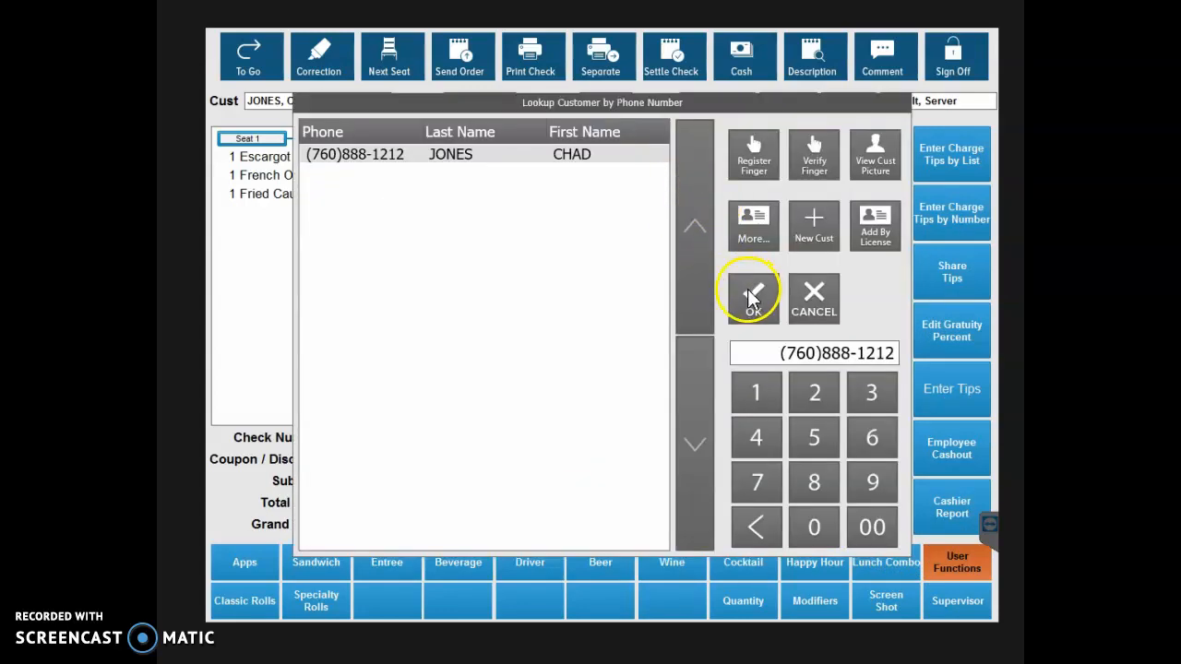
pyautogui.press('BackSpace')
pyautogui.press('BackSpace')
pyautogui.press('BackSpace')
pyautogui.press('BackSpace')
pyautogui.press('BackSpace')
pyautogui.press('BackSpace')
pyautogui.press('BackSpace')
pyautogui.press('BackSpace')
pyautogui.press('BackSpace')
pyautogui.press('BackSpace')
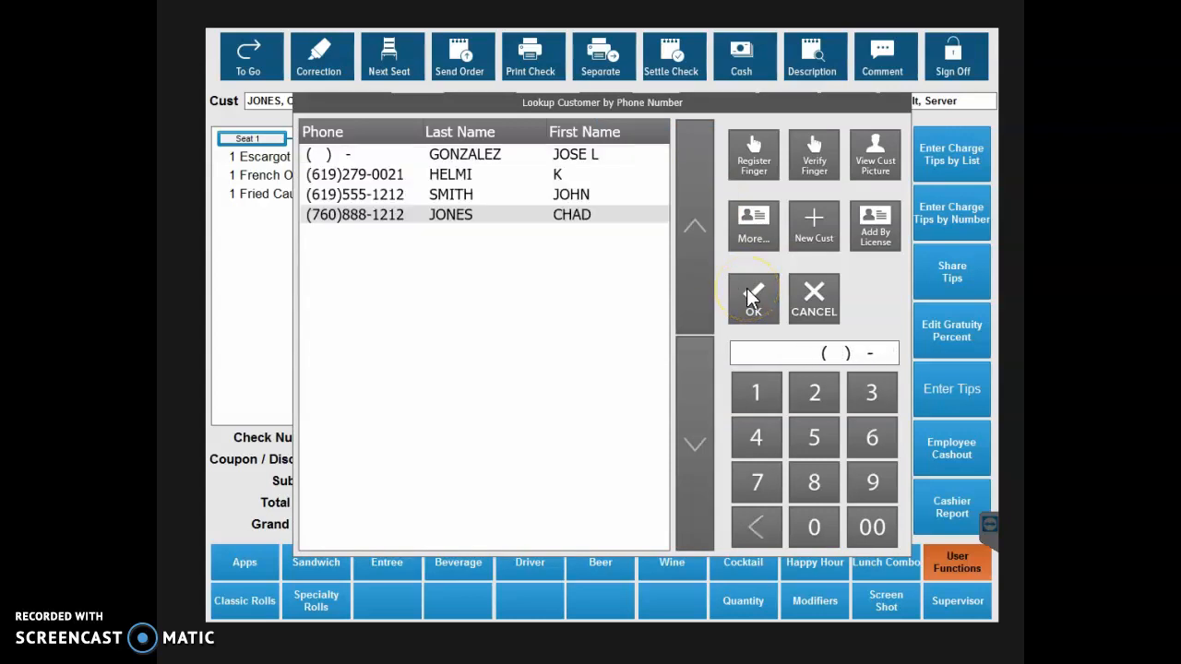
# View the detailed information record of the second customer in the lookup list, then return to the list.
pyautogui.click(502, 175)
pyautogui.click(758, 218)
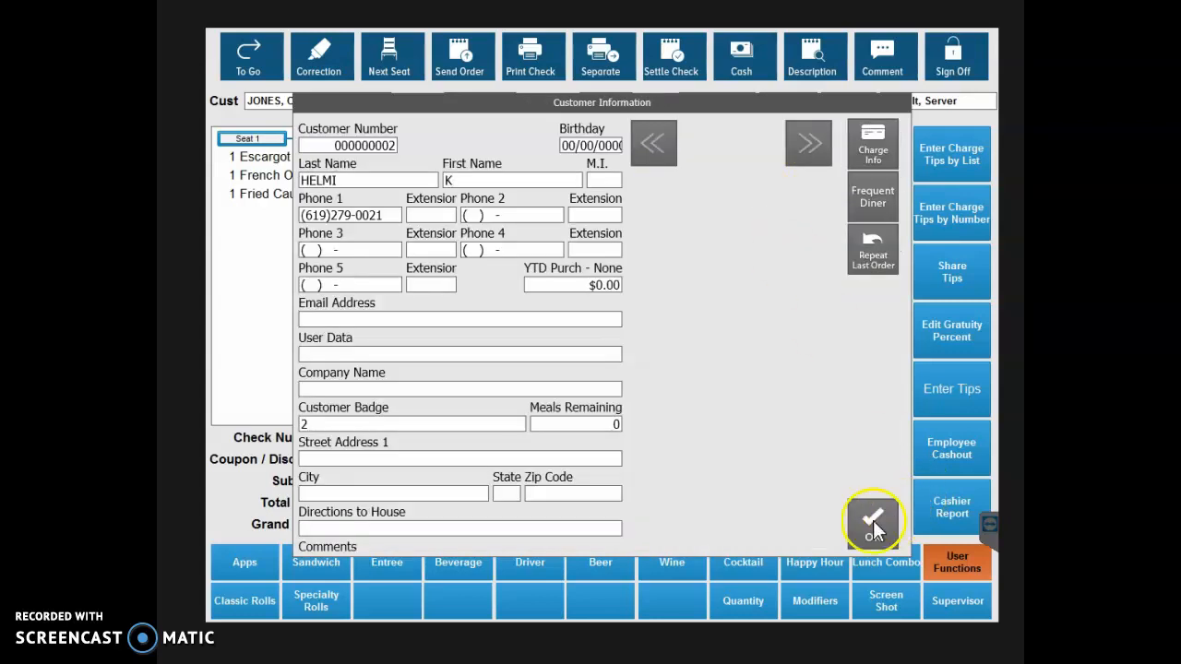
pyautogui.click(872, 524)
# Repeat the last order from the first listed customer's information record on the table 10 check and send the order.
pyautogui.click(526, 155)
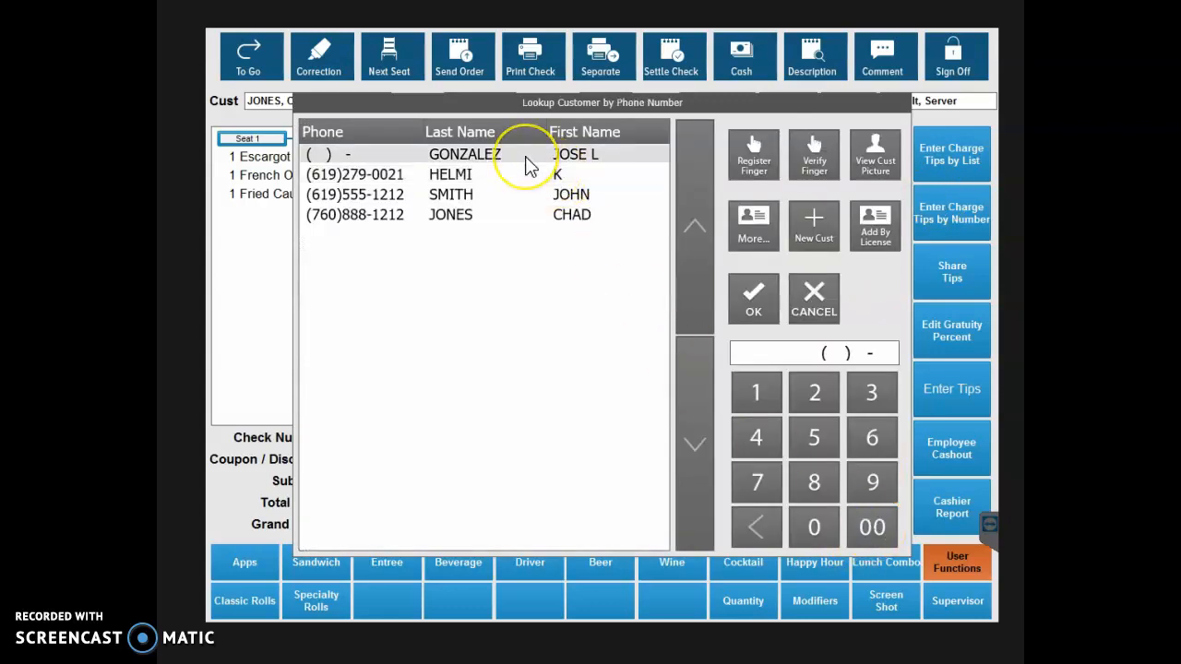
pyautogui.click(755, 229)
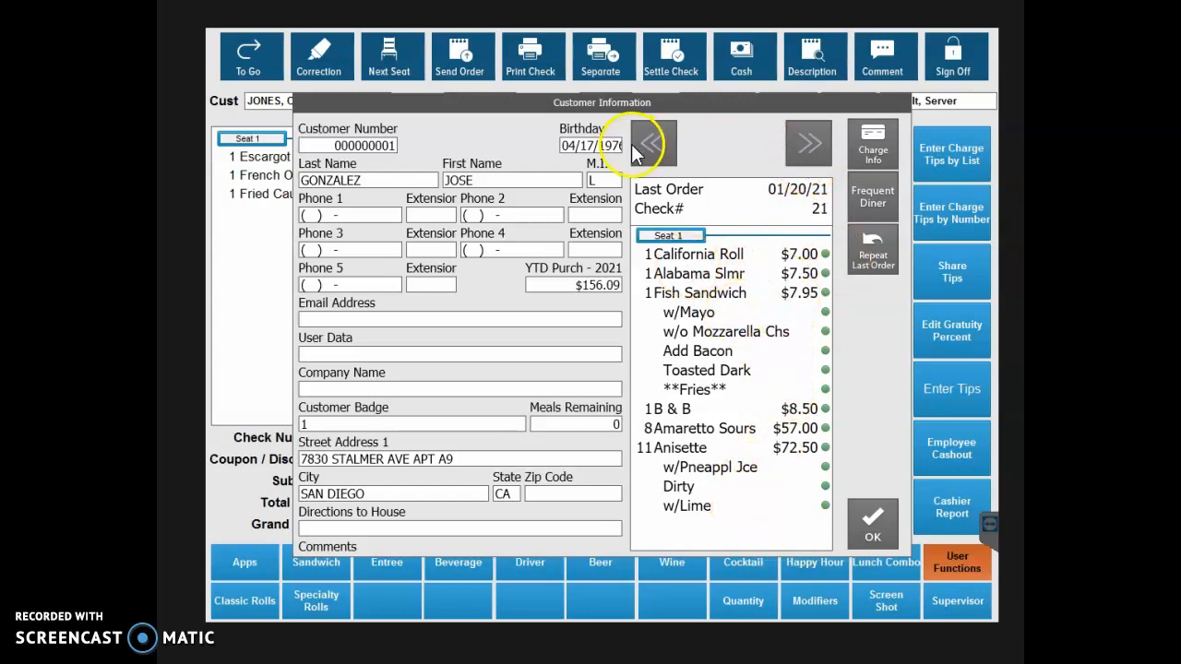
pyautogui.click(873, 251)
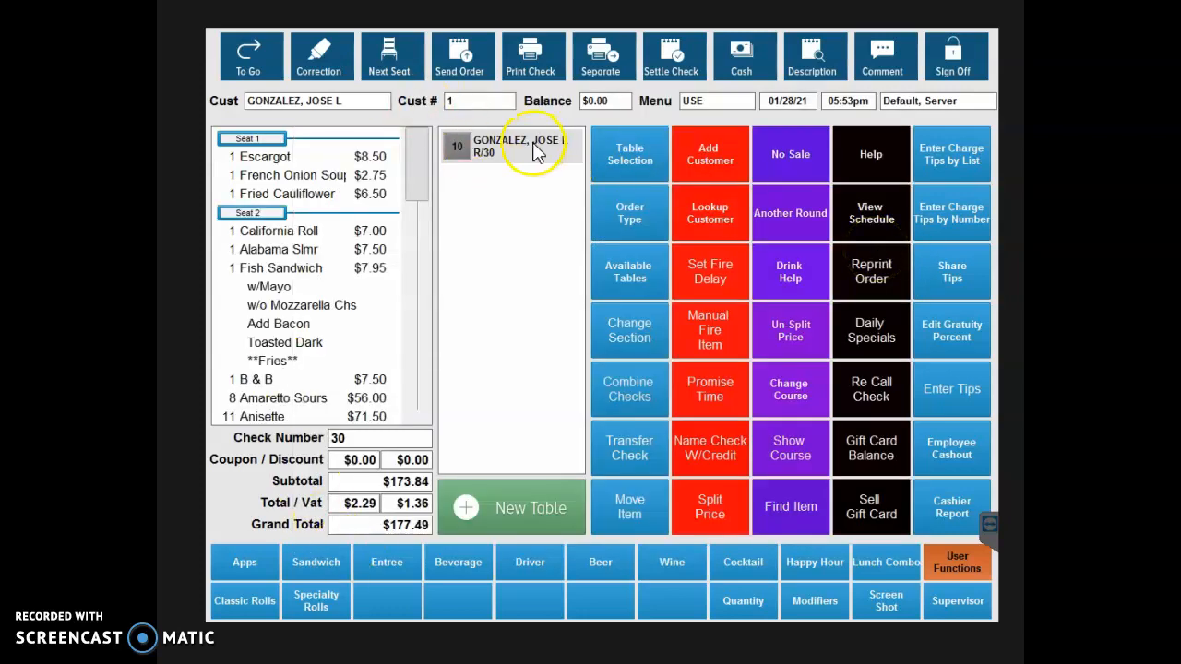
pyautogui.click(461, 59)
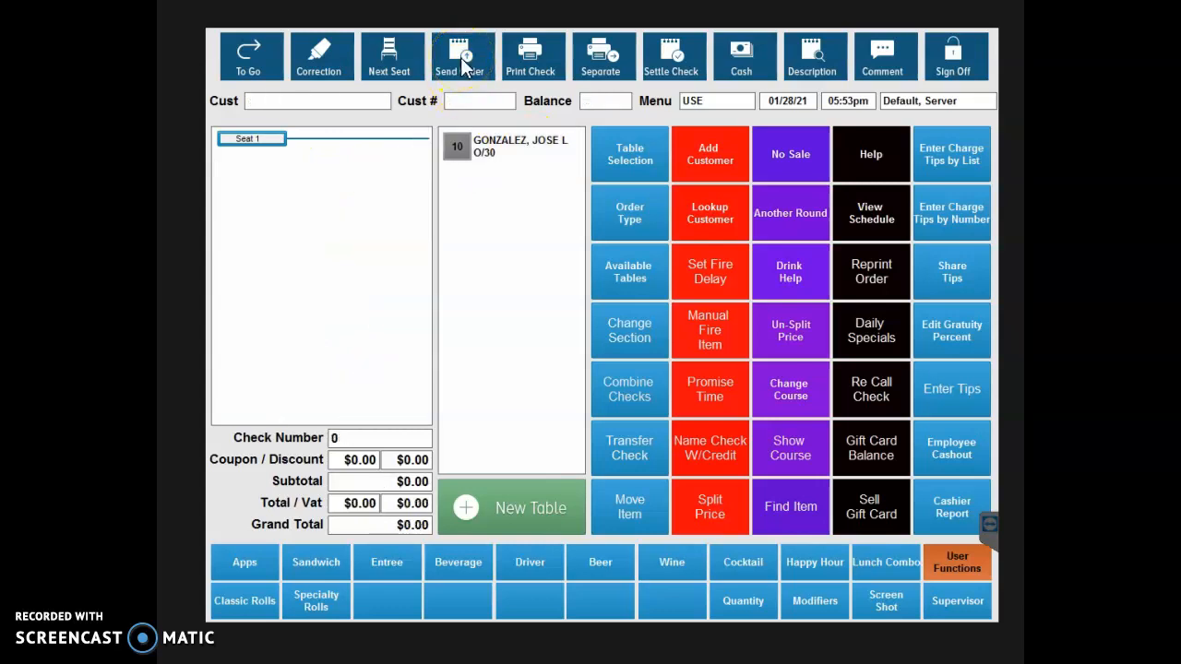